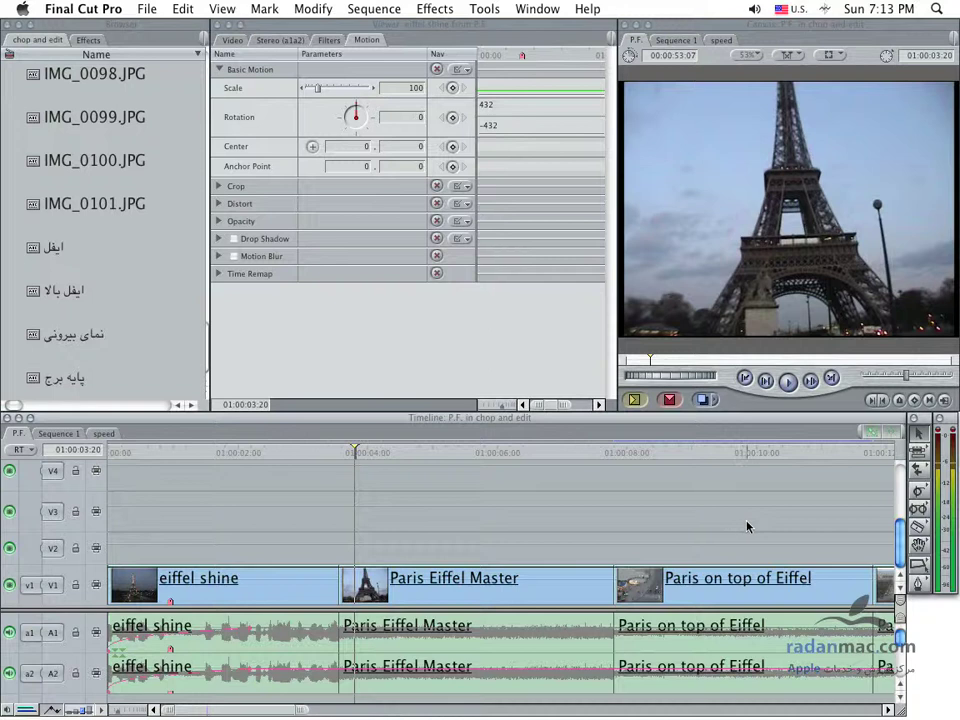
Step: Try the Roll/Ripple and Slip/Slide trim tools, leaving the Ripple Tool active
left_click(919, 498)
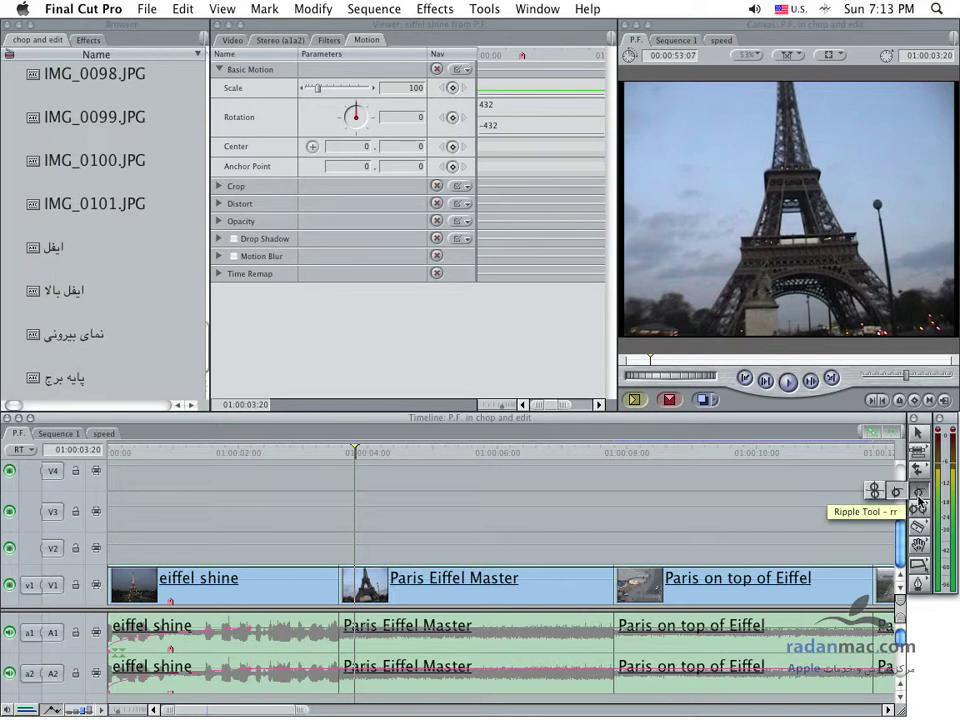
left_click(896, 491)
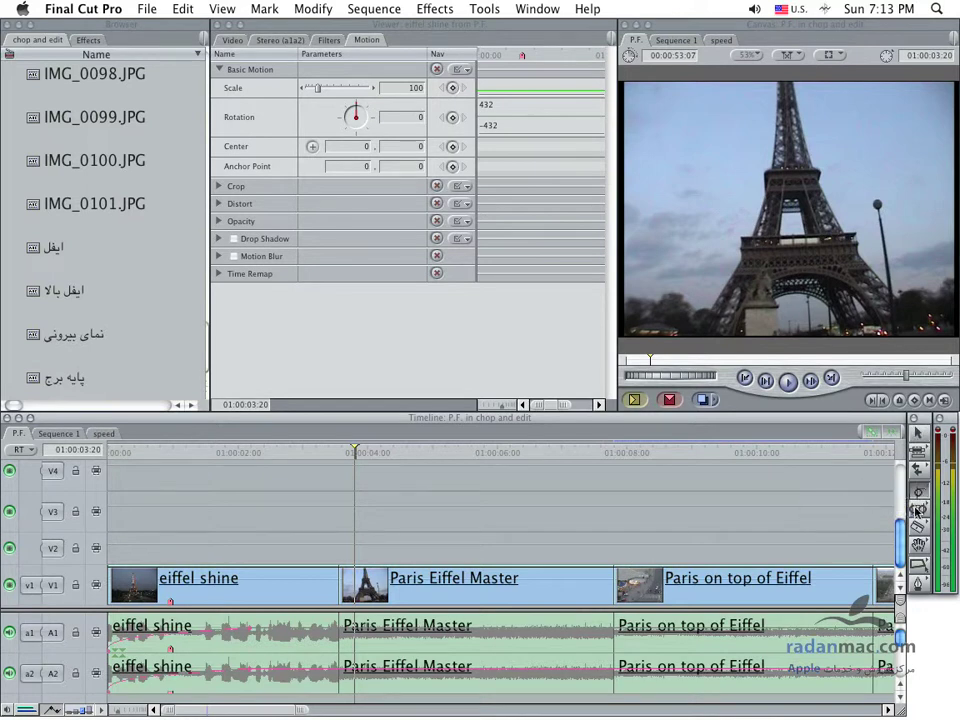
left_click(918, 512)
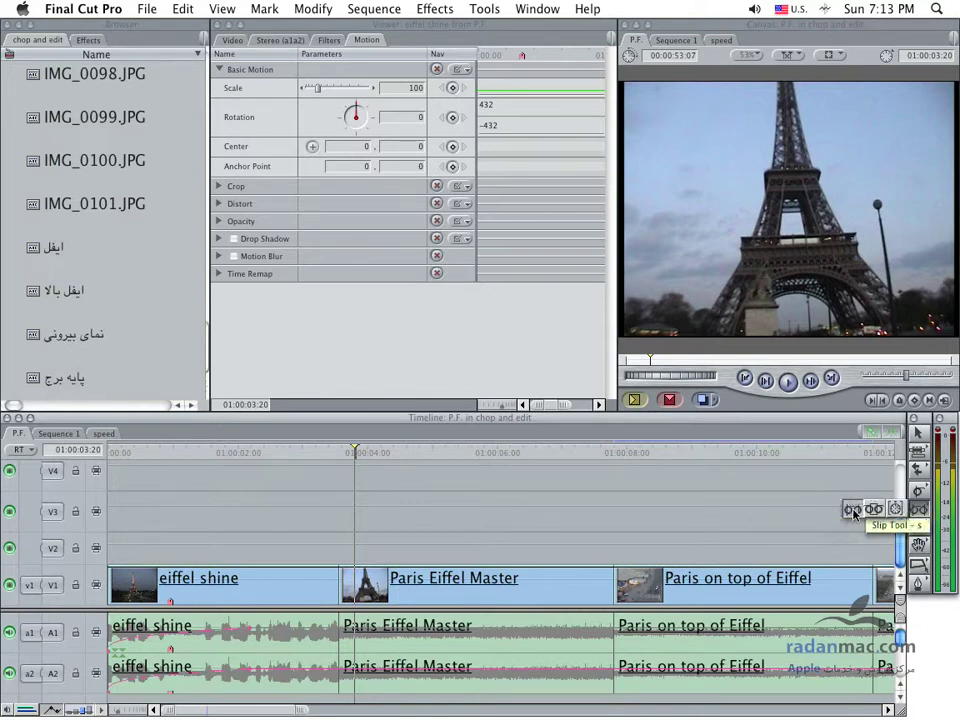
mouse_move(918, 490)
left_mouse_down()
mouse_move(874, 492)
mouse_move(898, 499)
left_mouse_up()
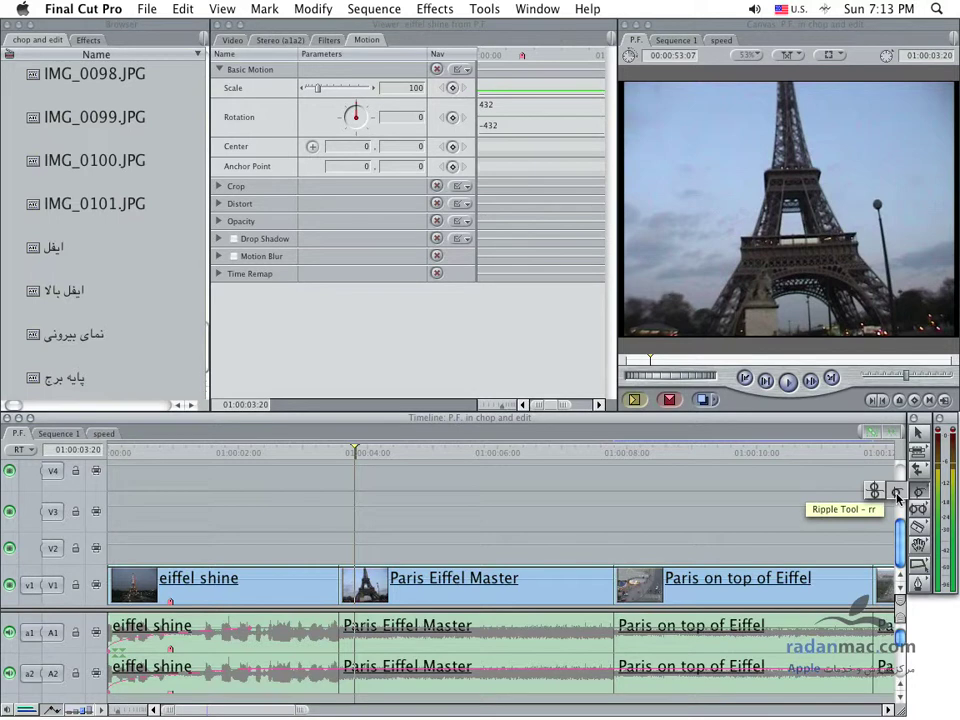
left_click_drag(898, 497, 899, 499)
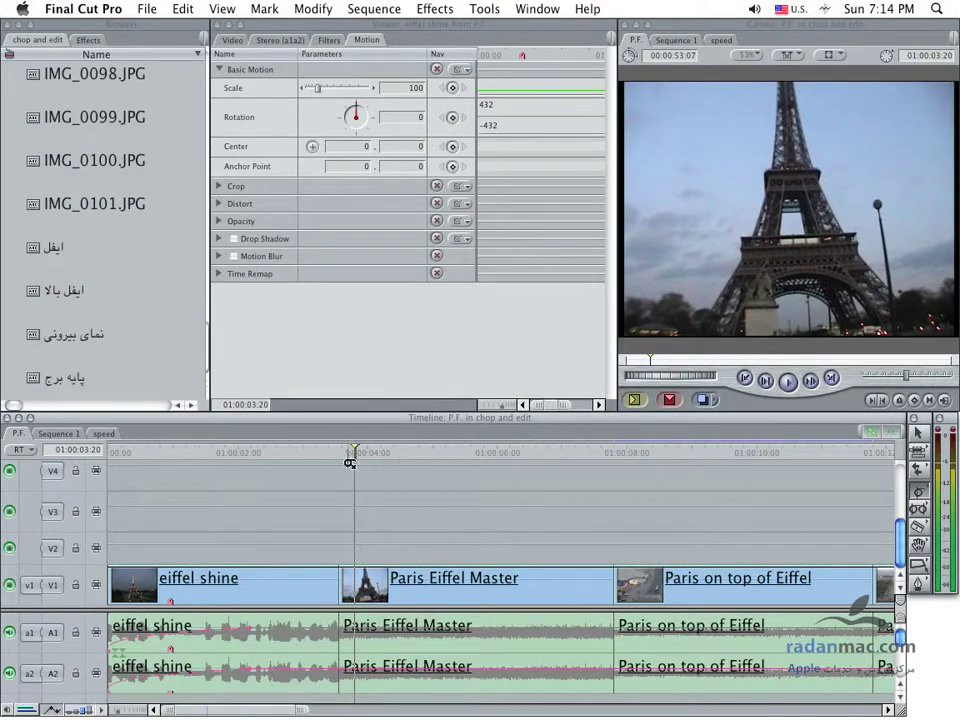
Step: Play the sequence from 01:00:03:01 and again from 01:00:04:20, parking near 01:00:05:15
left_click_drag(354, 452, 305, 452)
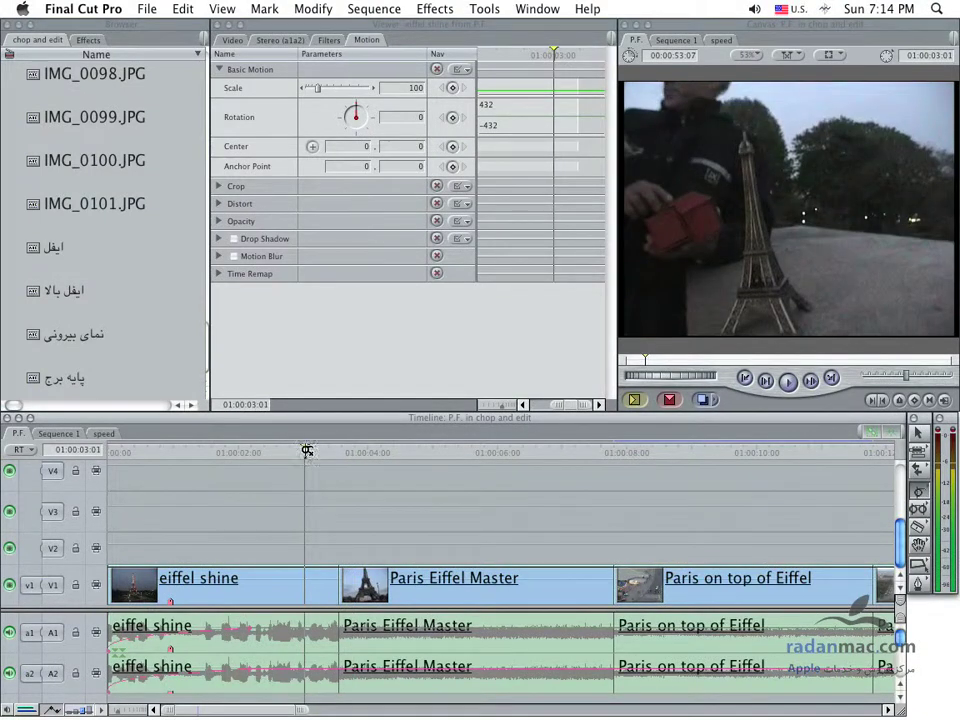
key("space")
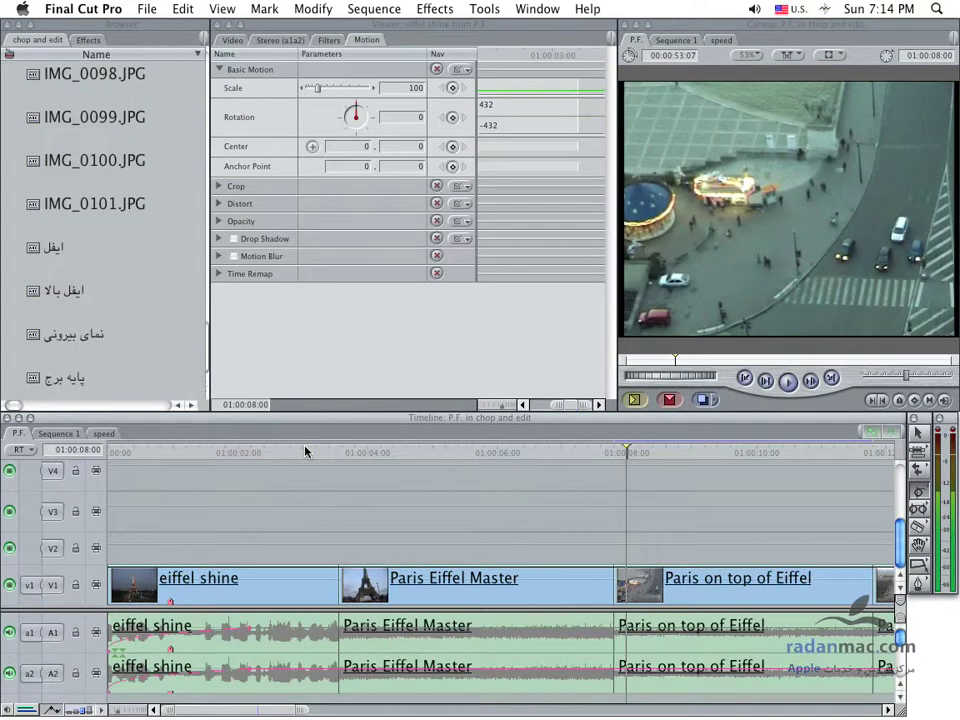
left_click_drag(479, 459, 415, 465)
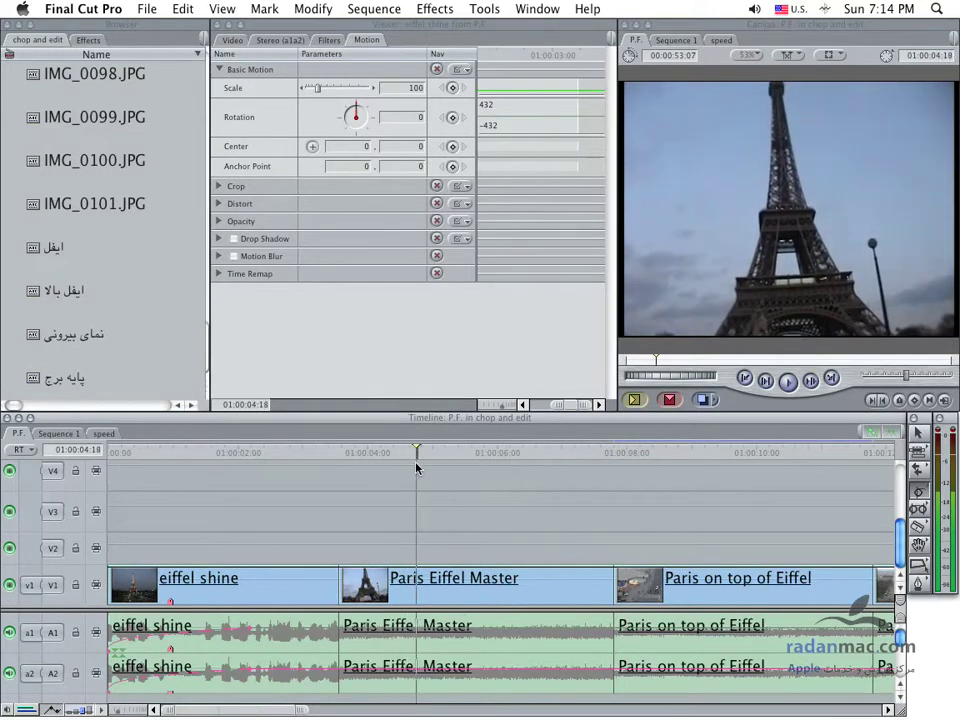
key("space")
key("space")
left_click_drag(484, 448, 470, 452)
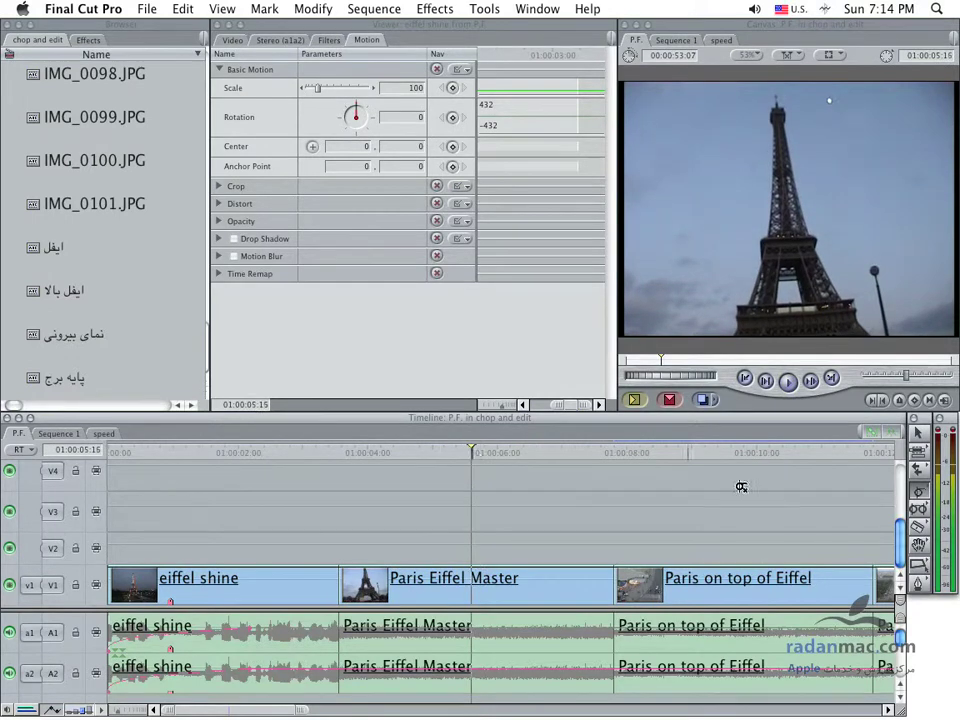
Step: Trial-trim Paris Eiffel Master's end and slide Paris on top of Eiffel 15 frames earlier, then undo
left_click_drag(614, 583, 471, 583)
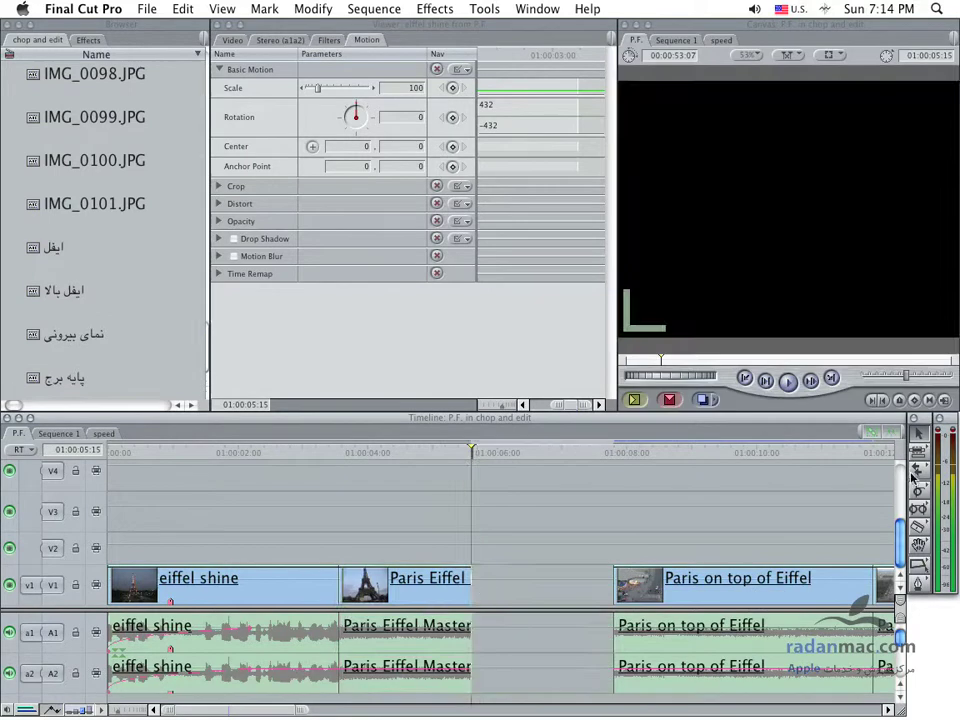
left_click_drag(917, 469, 874, 476)
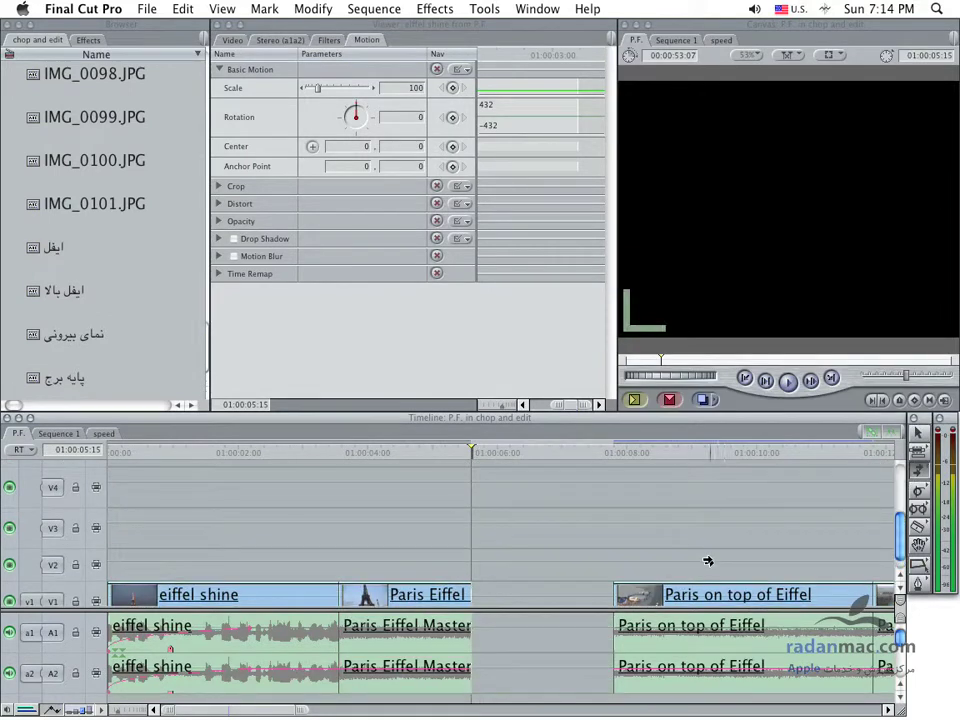
scroll(806, 521, "down", 1)
left_click_drag(692, 585, 549, 586)
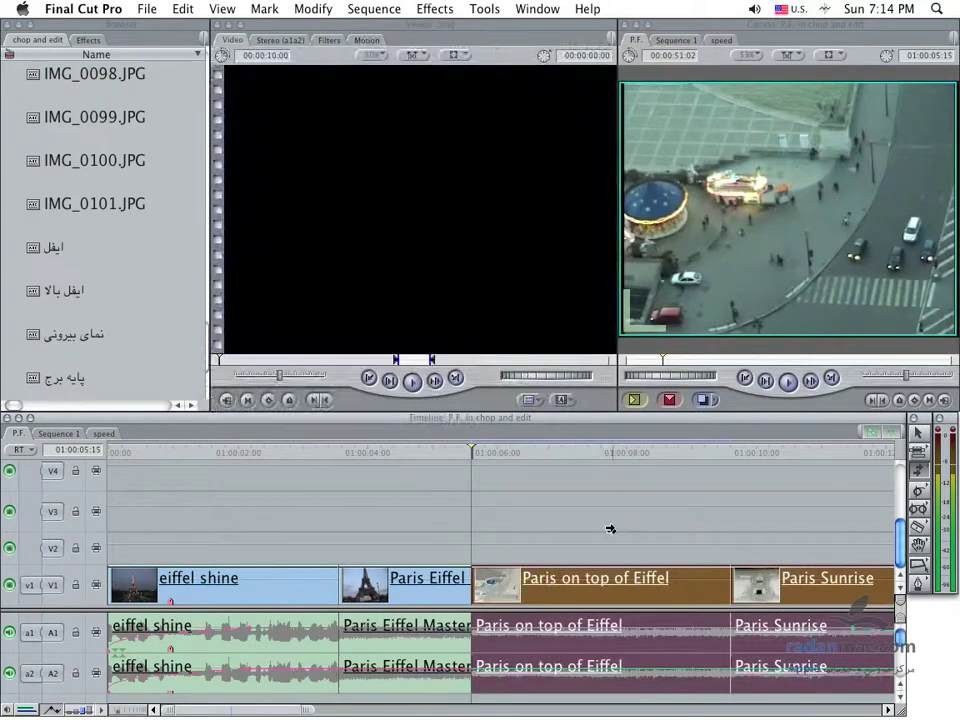
key("super+z")
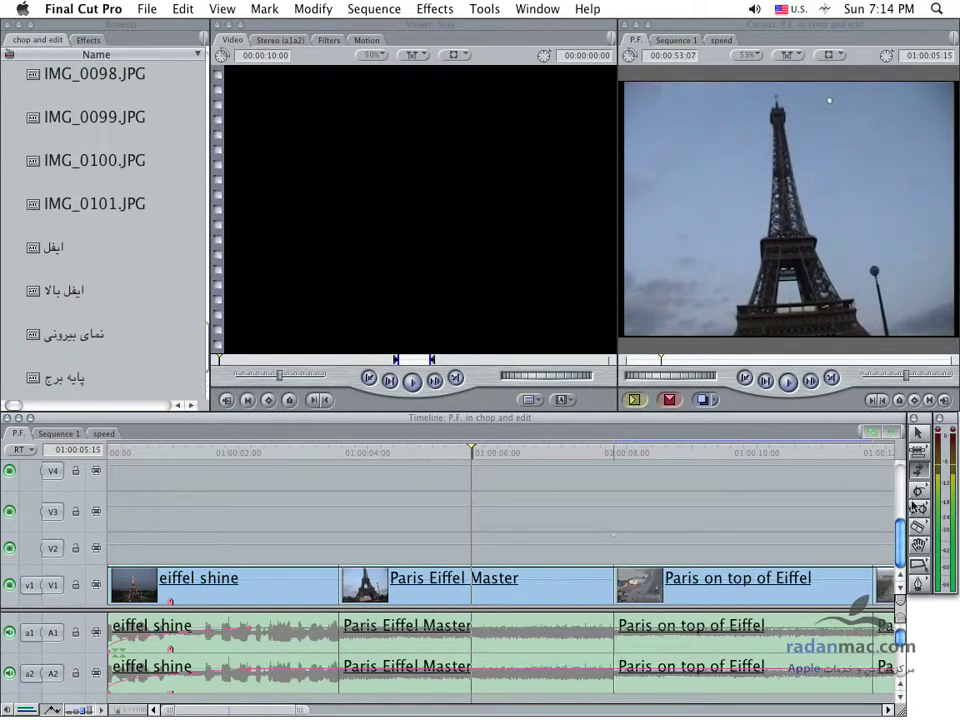
left_click(915, 491)
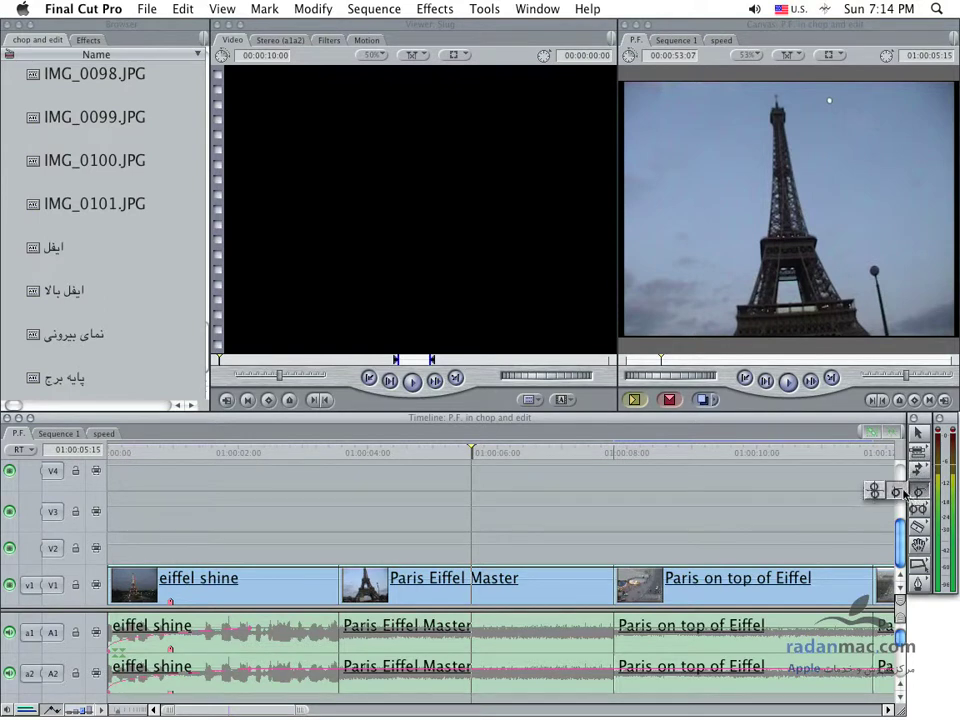
Step: Select the Ripple Tool from the Roll/Ripple flyout for the Paris Eiffel Master cut
left_click(898, 491)
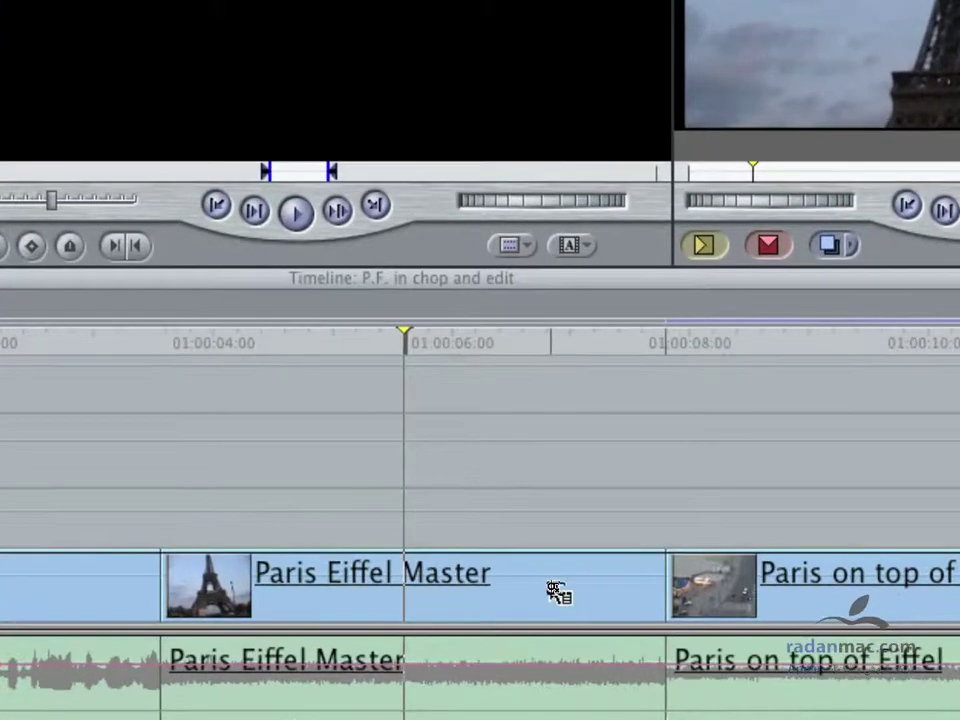
key("z")
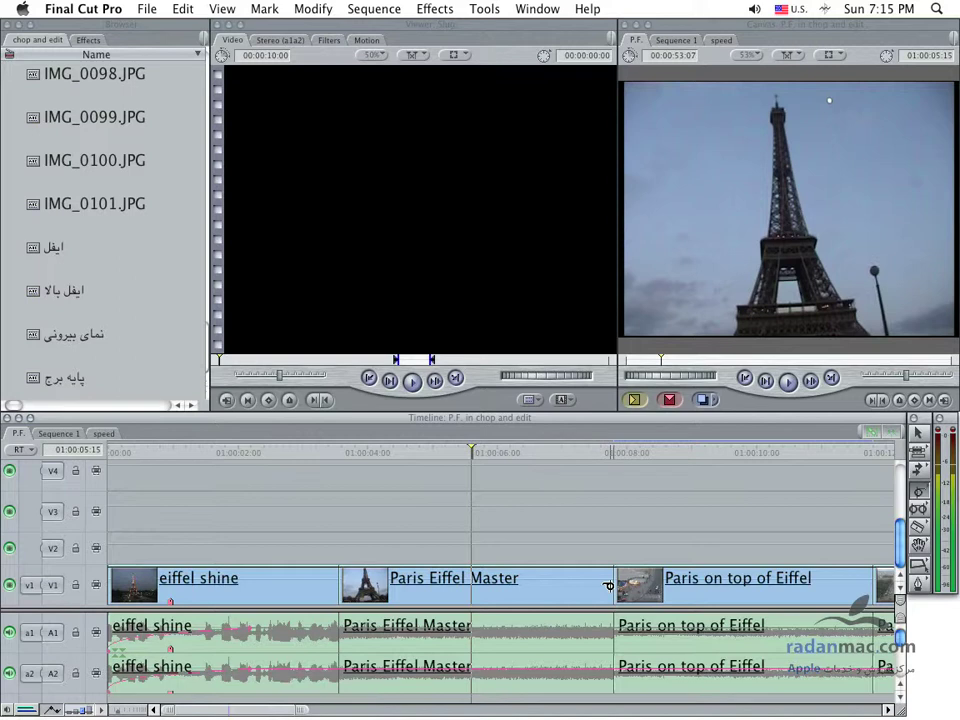
Step: Ripple Paris Eiffel Master's out point left to the playhead and save the project
left_click_drag(608, 585, 479, 590)
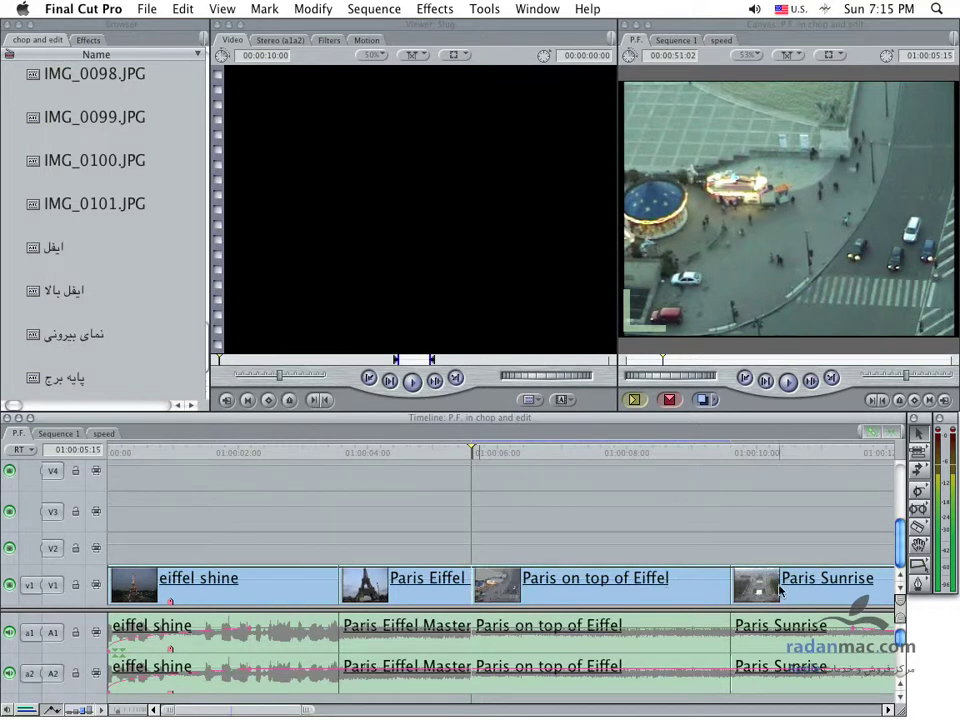
key("ctrl+s")
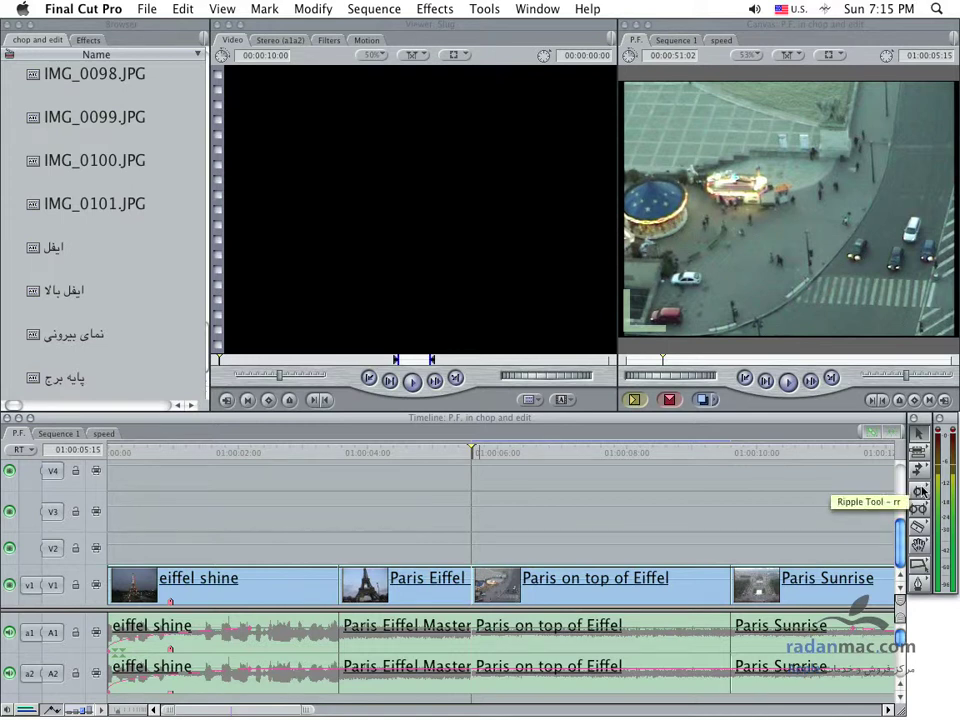
Step: Replay the new cut from just before it, then switch to the Roll Tool
left_click(434, 450)
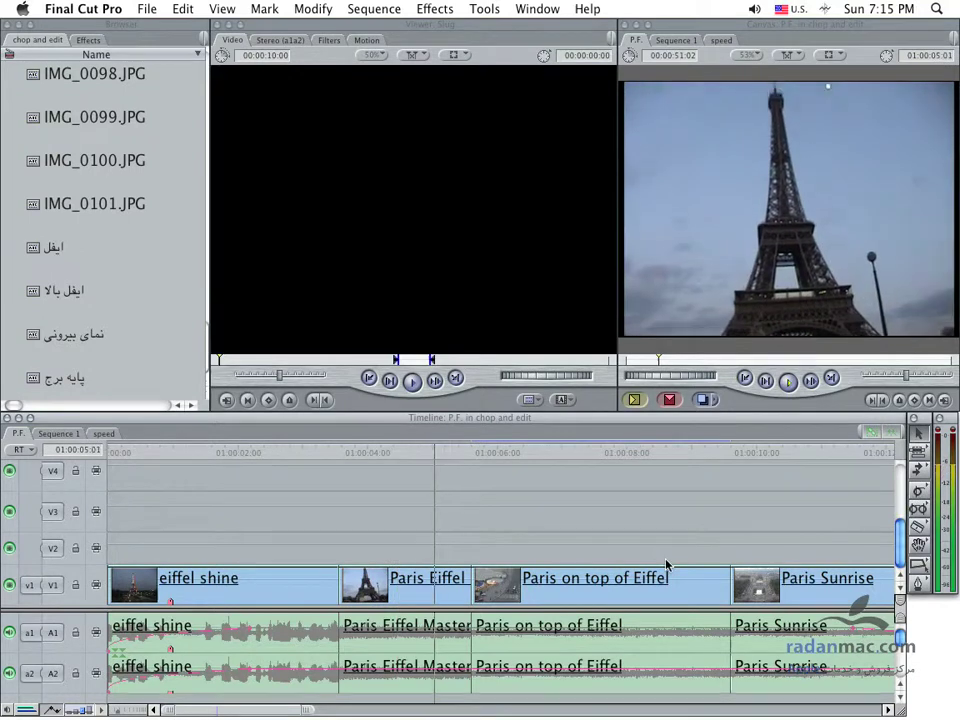
key("space")
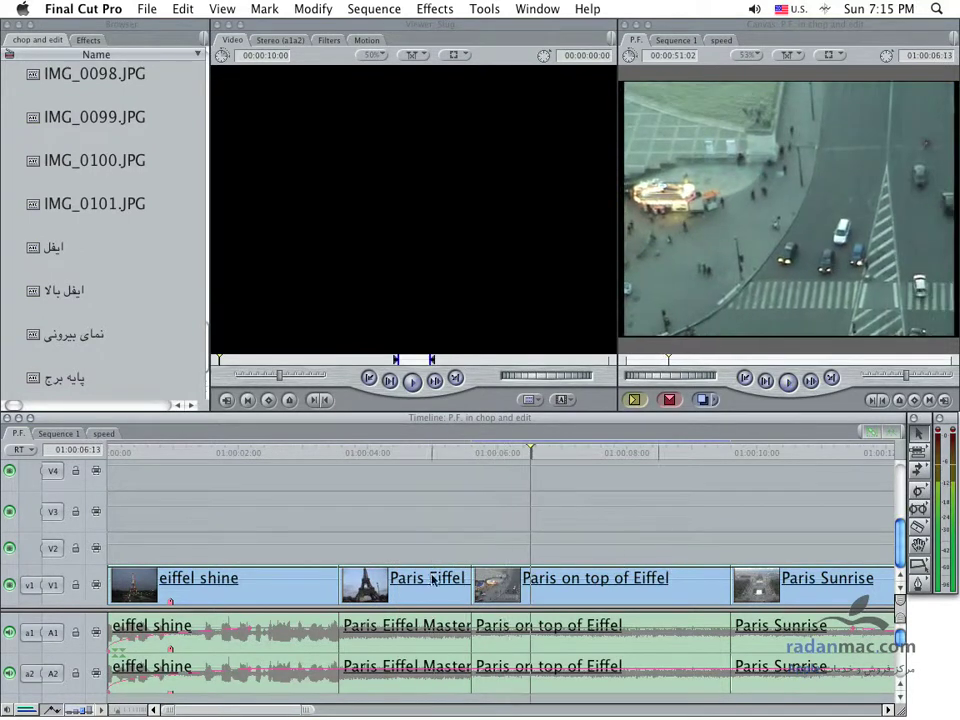
left_click(429, 450)
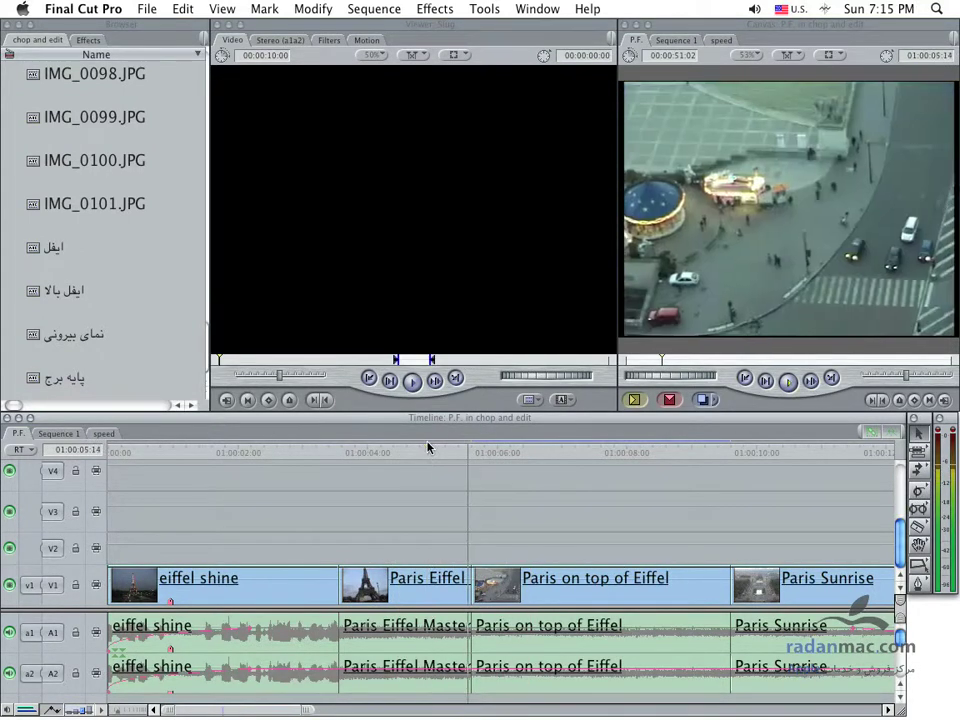
left_click(428, 450)
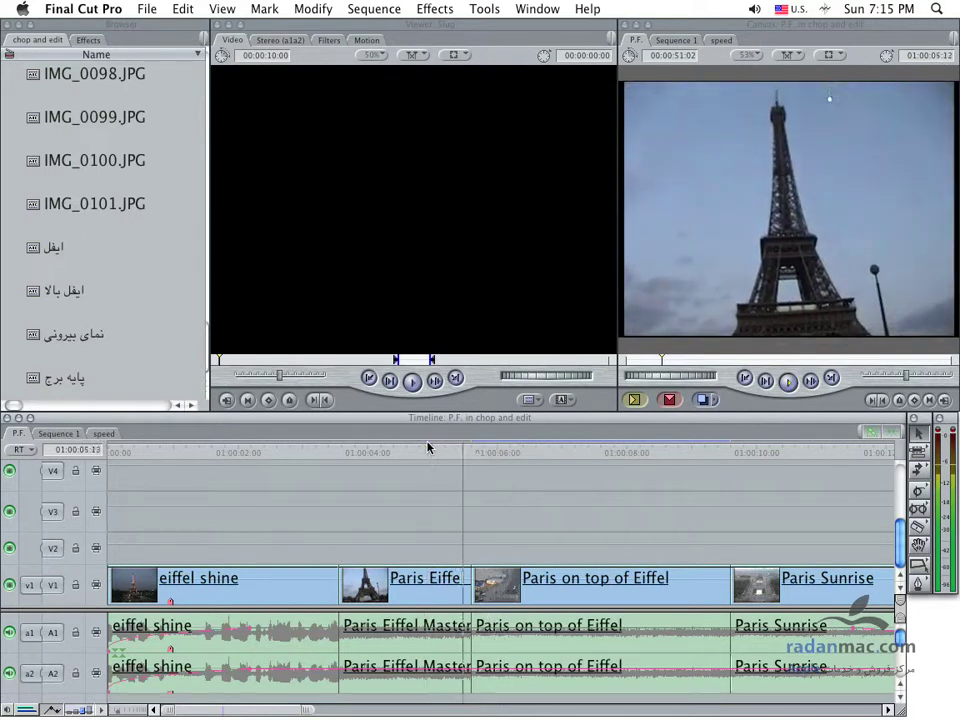
left_click(920, 491)
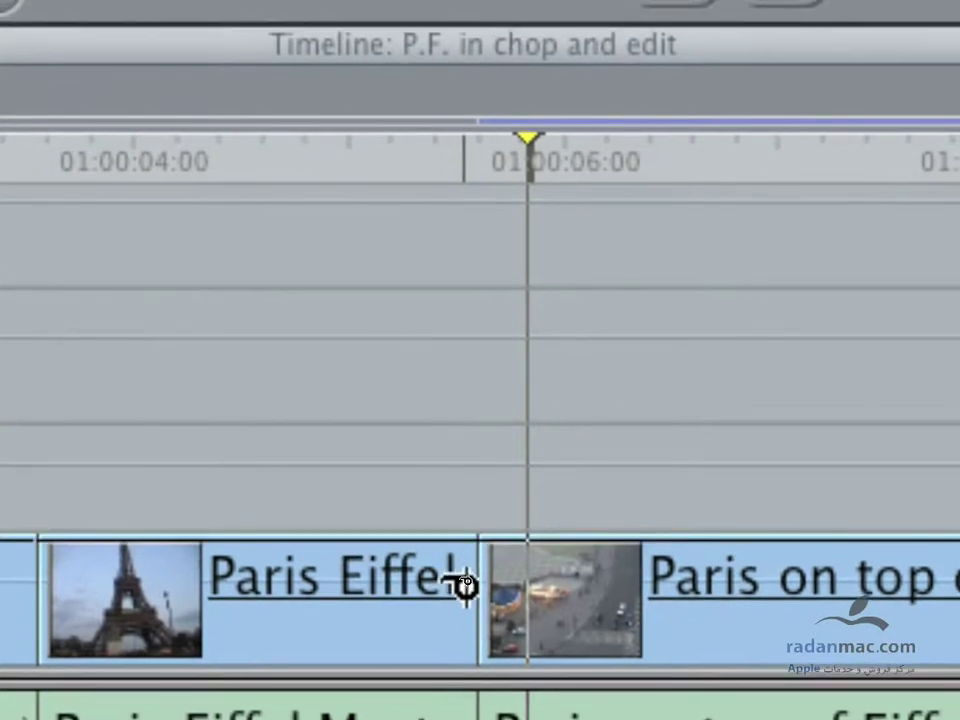
Step: Roll the cut between Paris Eiffel Master and Paris on top of Eiffel 6 frames later
left_click(469, 586)
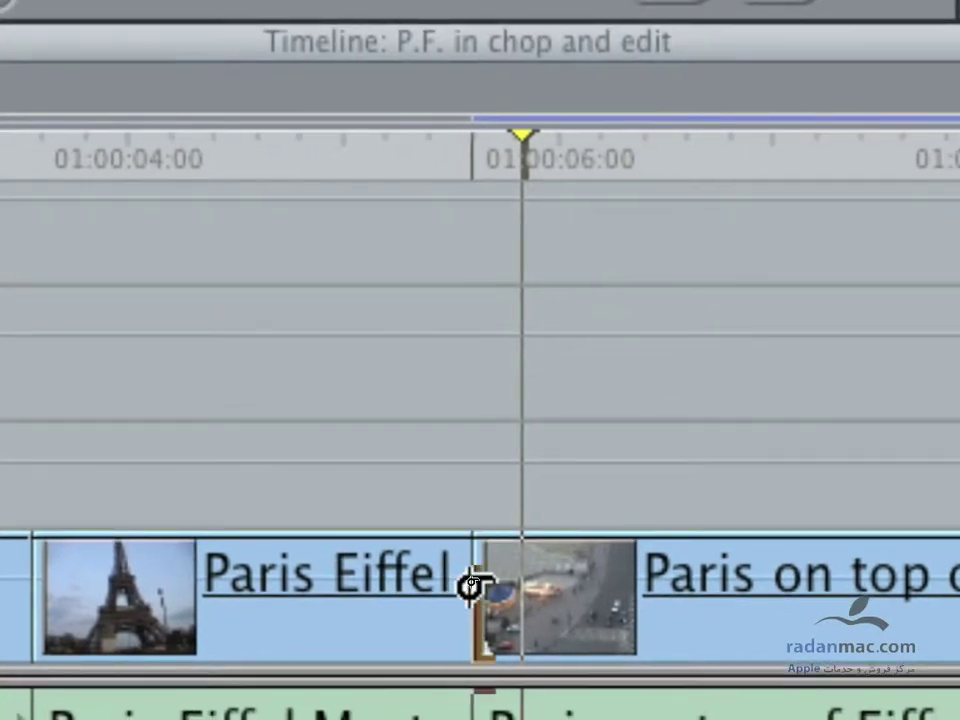
mouse_move(469, 586)
left_mouse_down()
mouse_move(495, 585)
mouse_move(458, 586)
left_mouse_up()
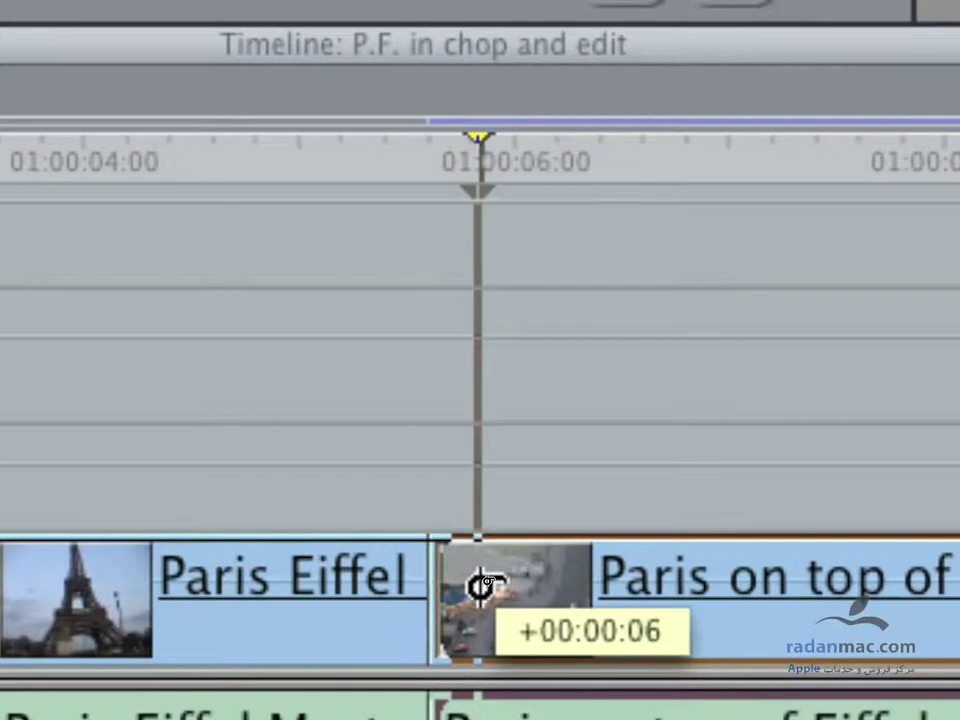
left_click_drag(458, 586, 478, 585)
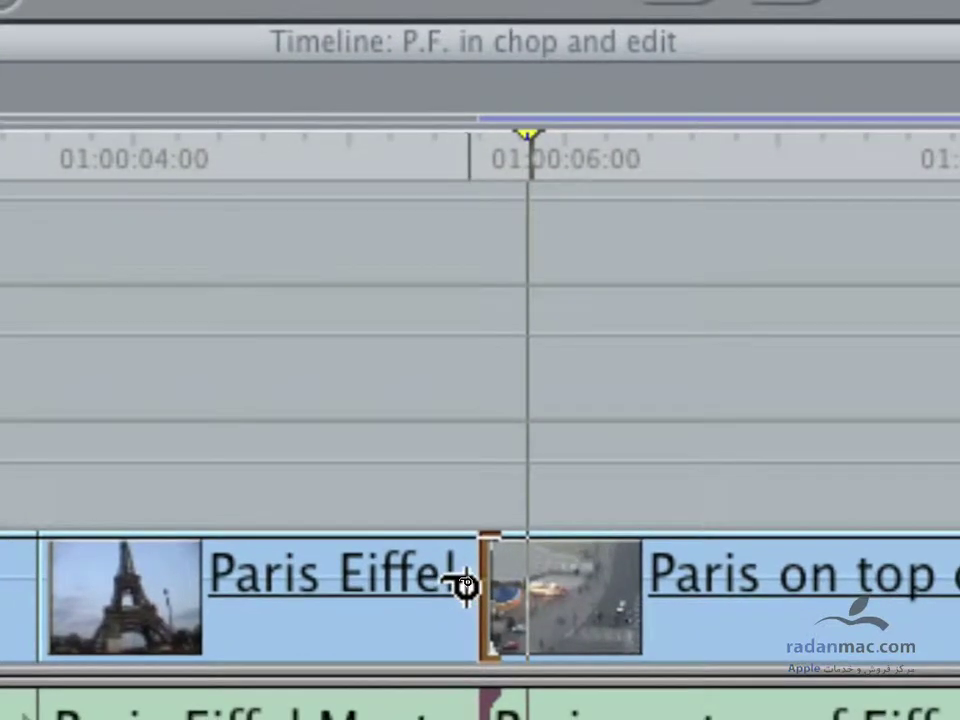
left_click_drag(465, 585, 445, 587)
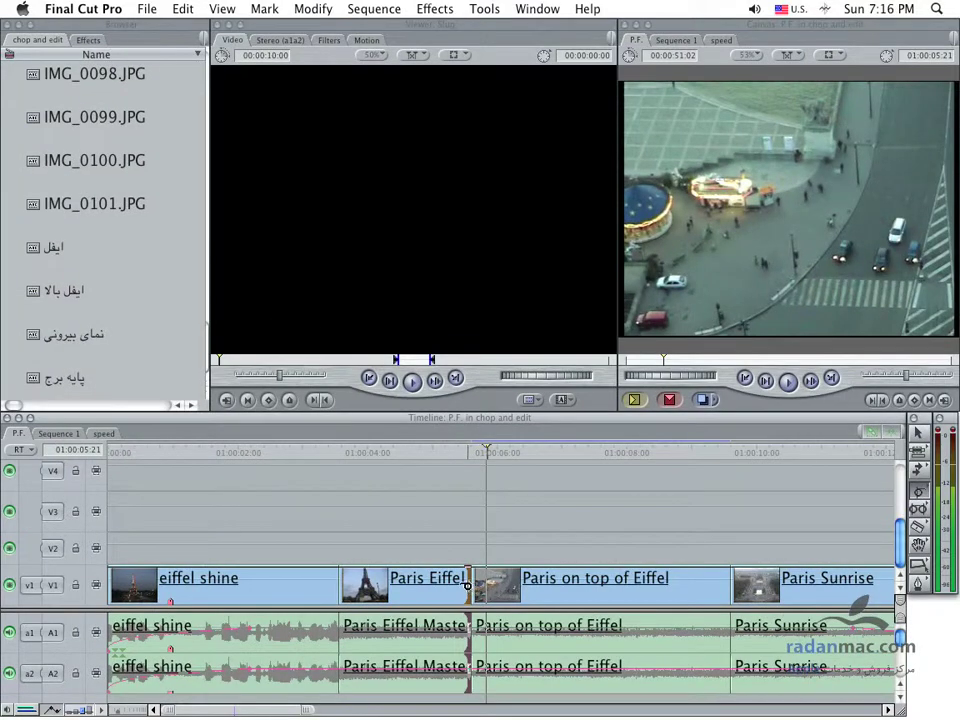
left_click_drag(467, 586, 476, 586)
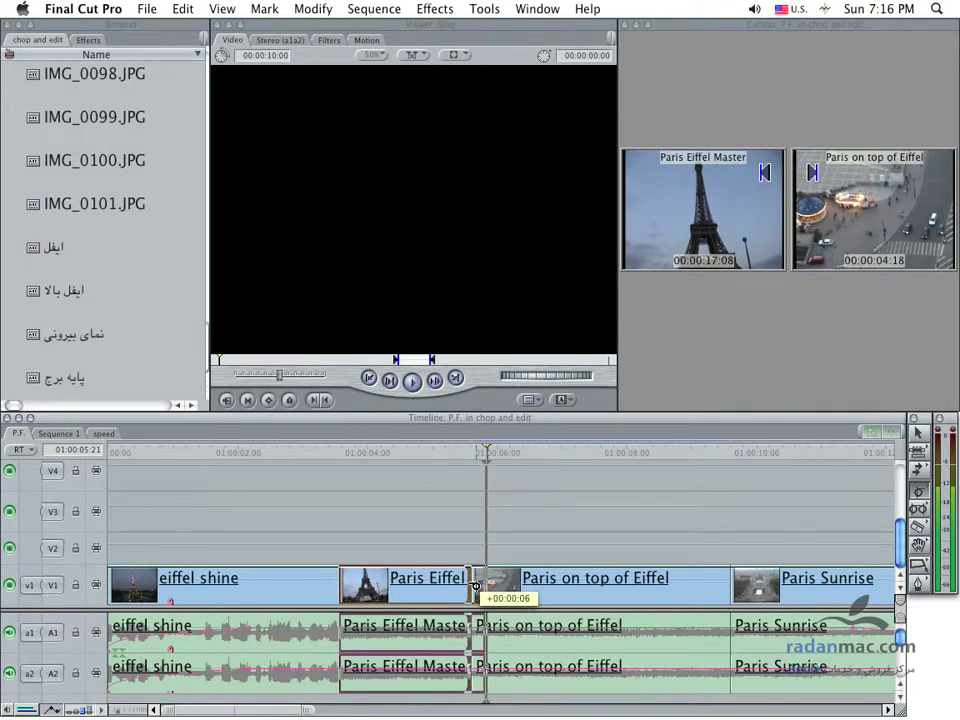
left_click_drag(476, 586, 484, 586)
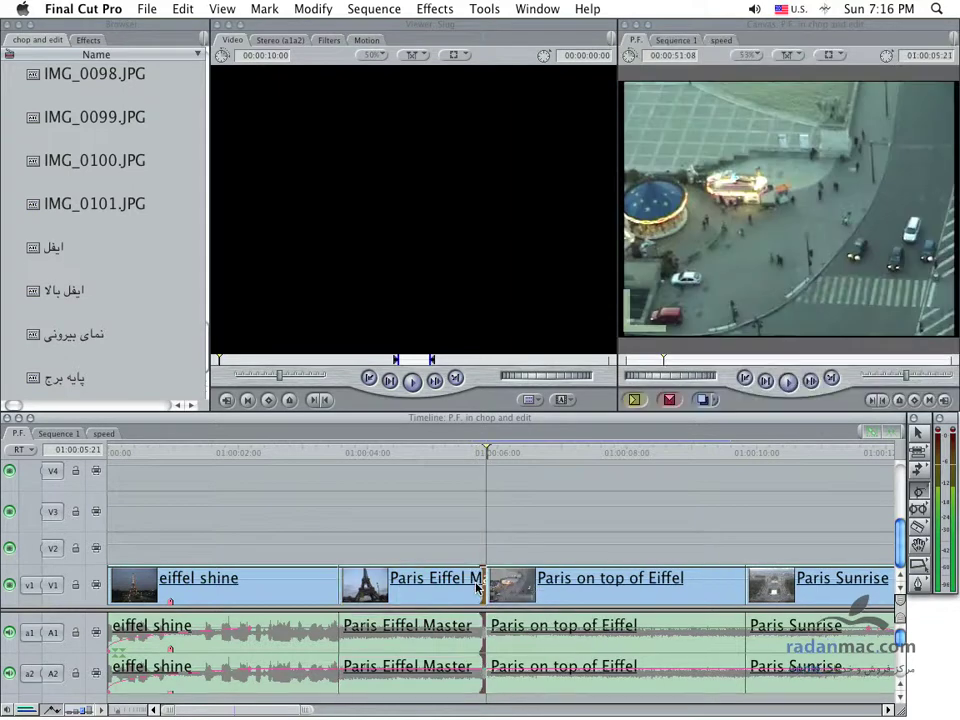
Step: Play across the rolled cut twice, the second time from 01:00:04:17
left_click(440, 449)
key("space")
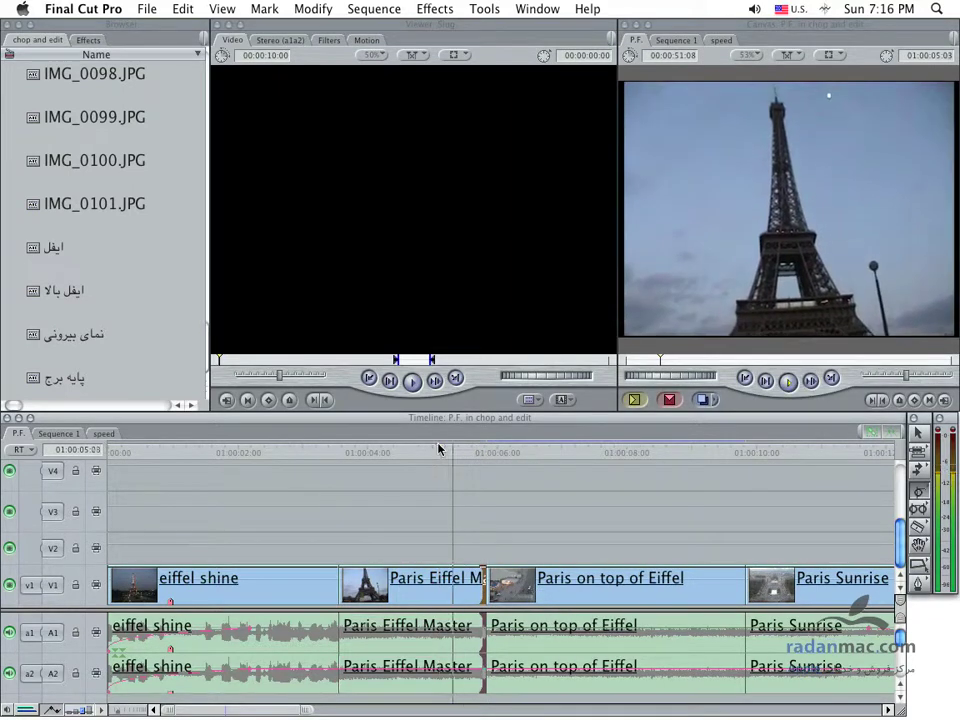
left_click(411, 449)
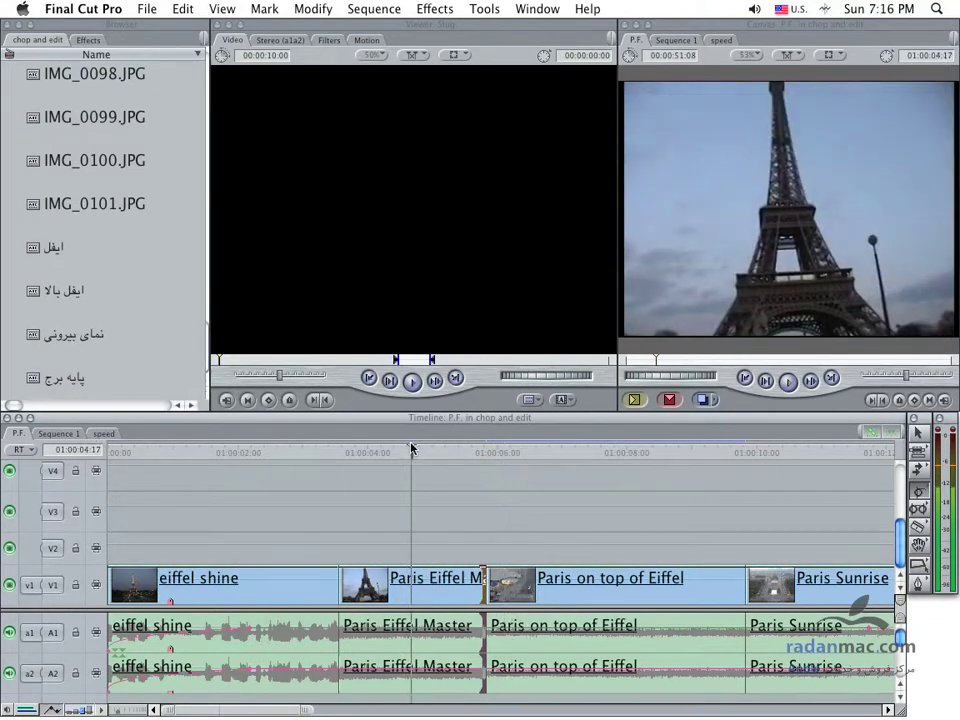
key("space")
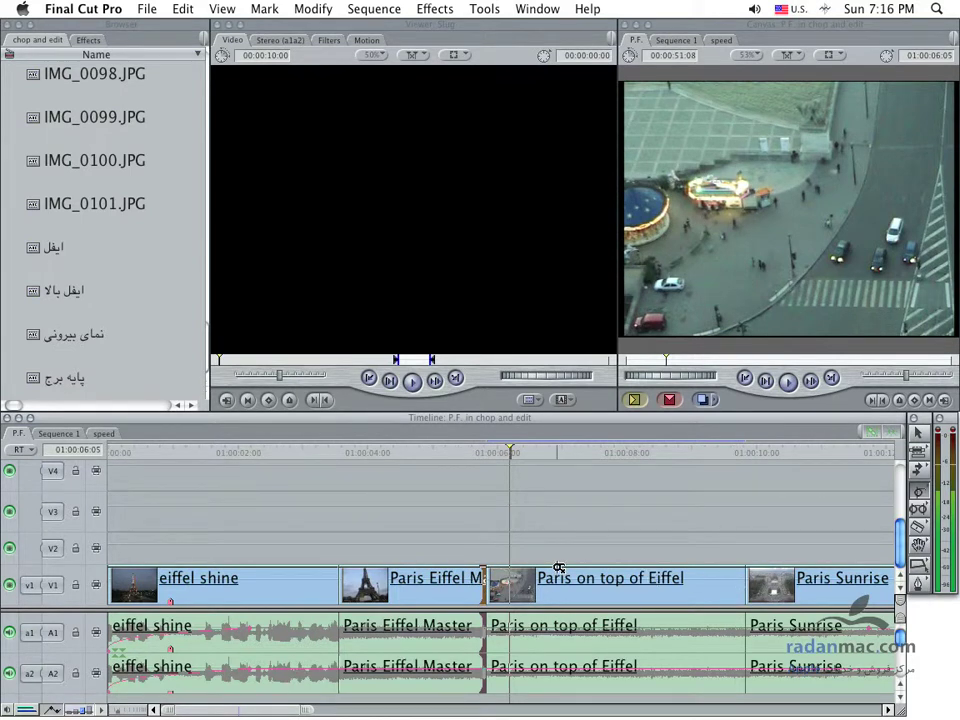
Step: Switch to Roll editing, park the playhead at 01:00:07:03, and zoom out to the whole sequence
left_click_drag(918, 491, 873, 500)
left_click(481, 451)
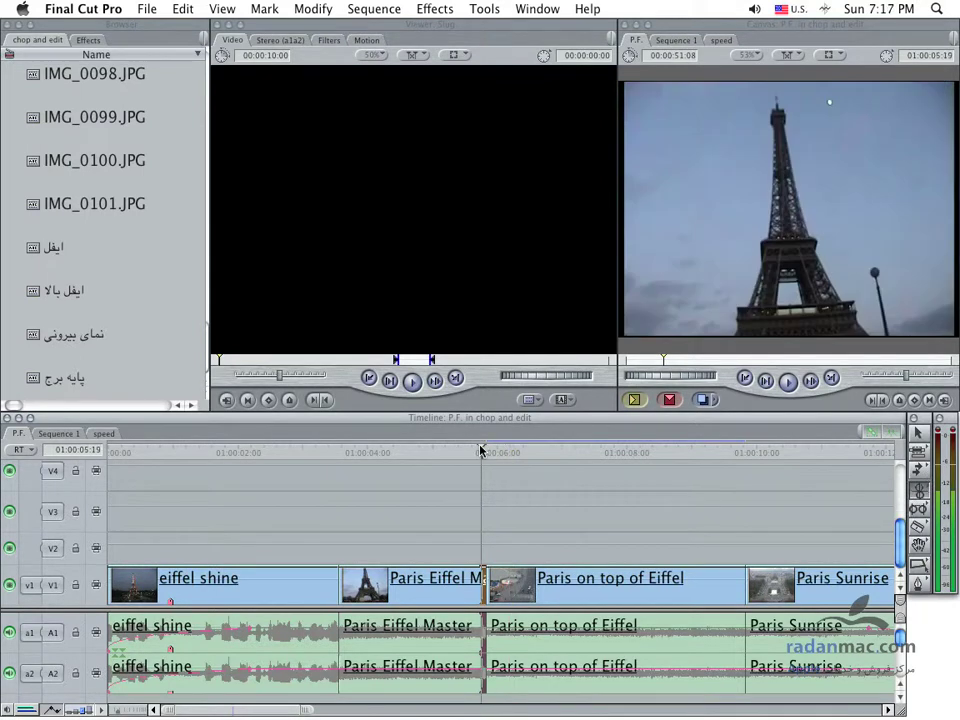
key("Right")
key("Right")
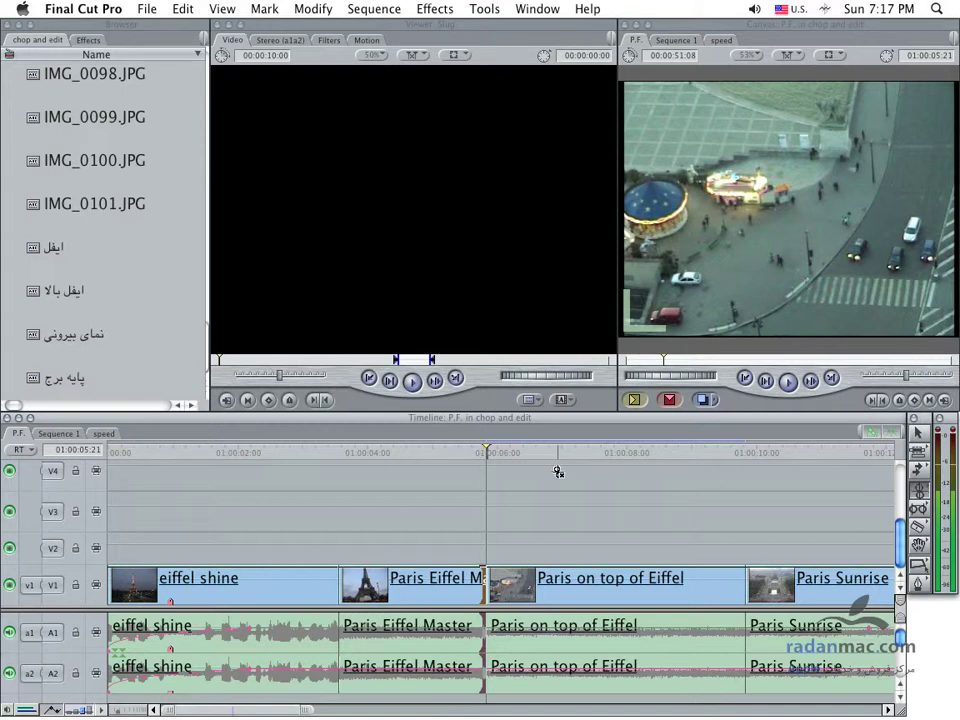
left_click(588, 452)
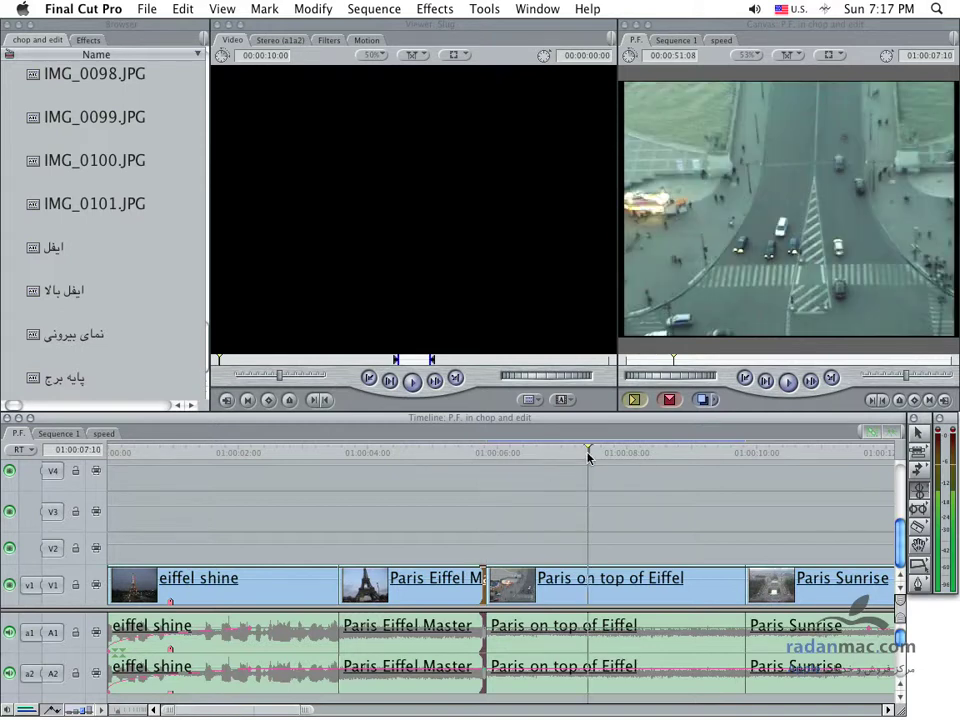
left_click(570, 452)
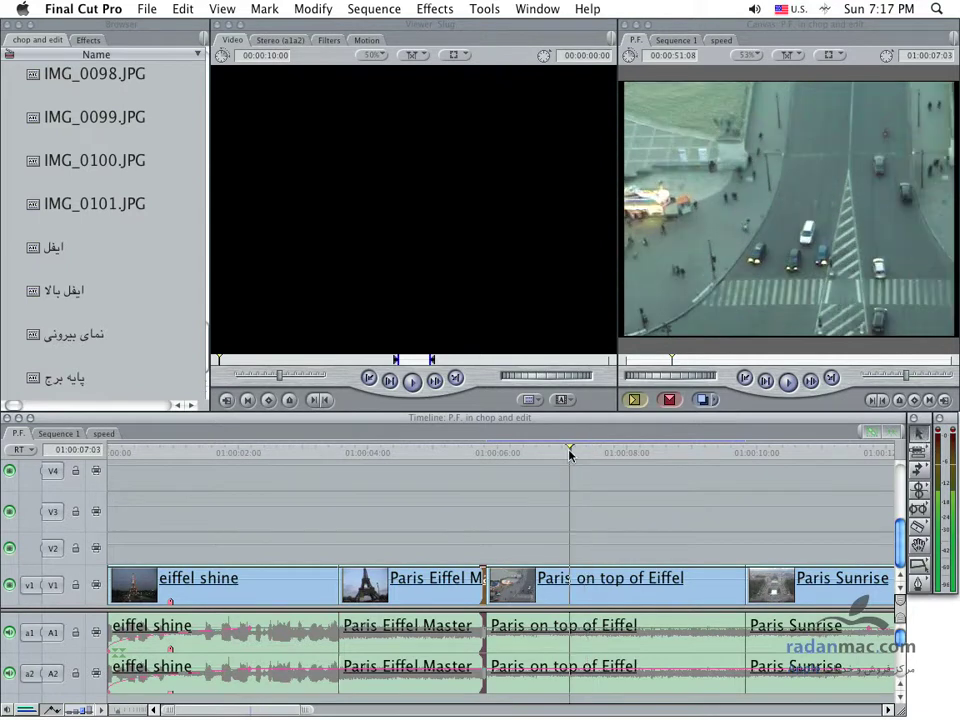
key("super+minus")
key("super+minus")
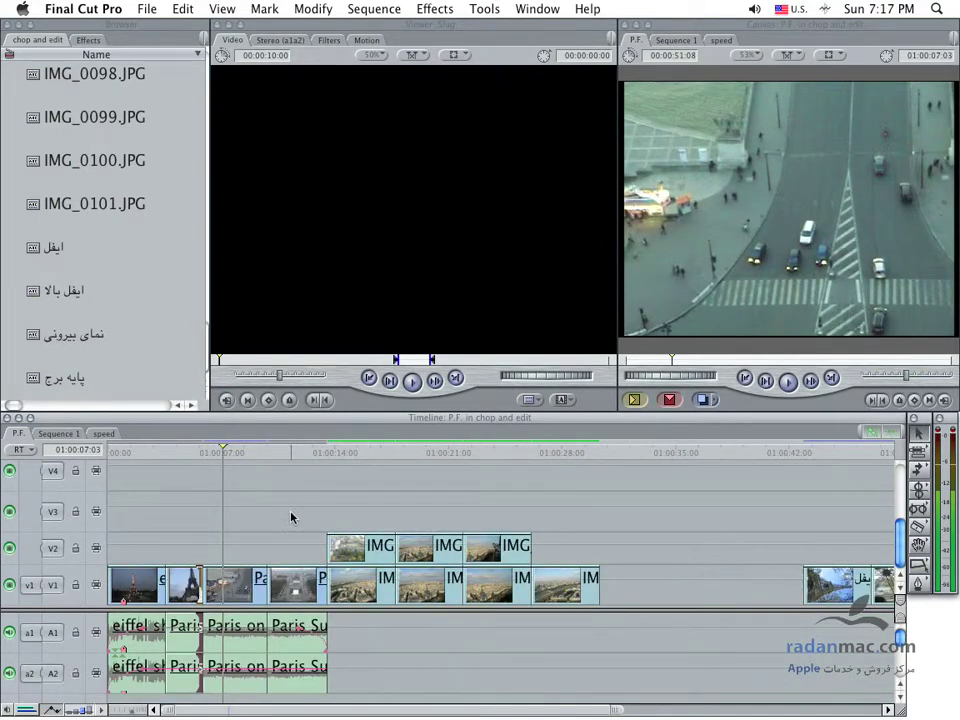
Step: Push all V1 and V2 clips after Paris Sunrise's end further down the timeline
left_click(324, 453)
mouse_move(365, 548)
left_mouse_down()
mouse_move(620, 561)
mouse_move(555, 565)
left_mouse_up()
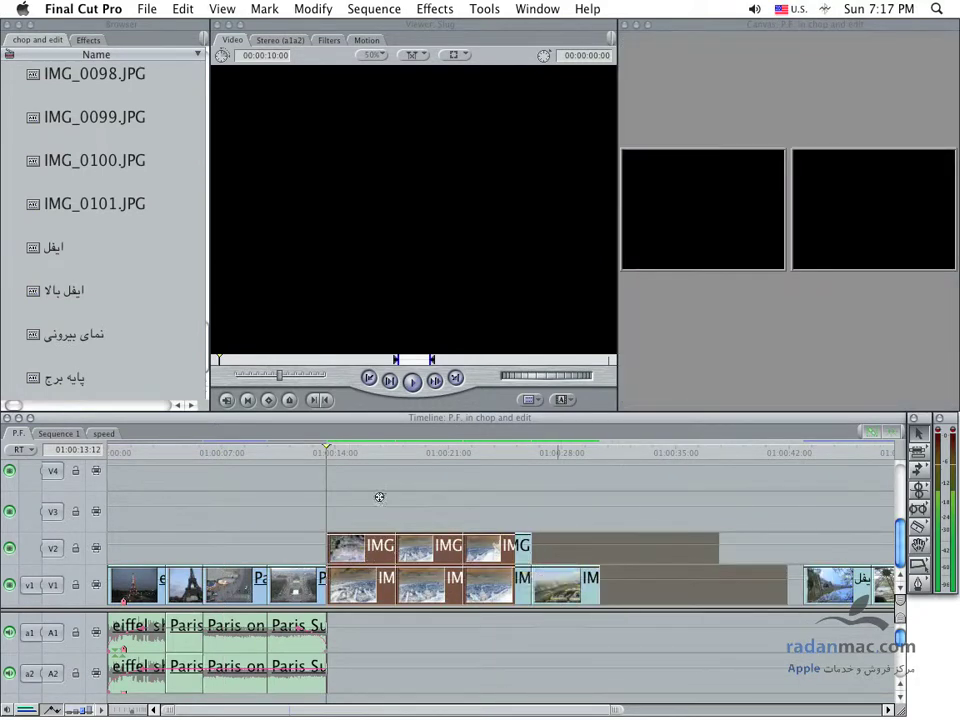
left_click_drag(334, 455, 326, 457)
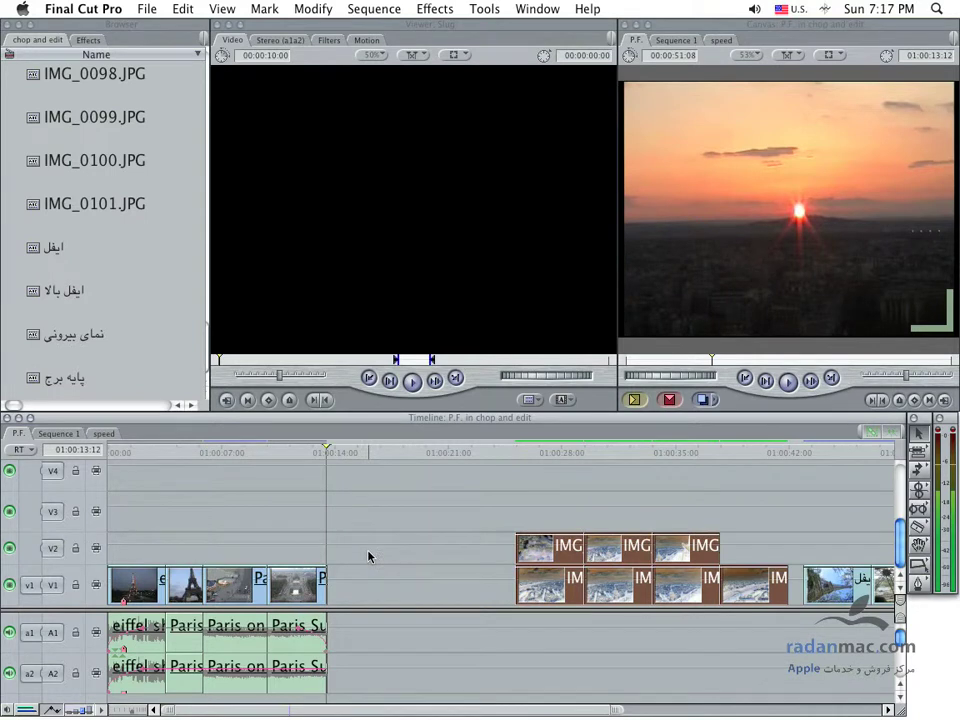
Step: Return to the Paris clips and snap the playhead to Paris on top of Eiffel's start, keeping Roll active
key("super+equal")
scroll(368, 556, "right", 5)
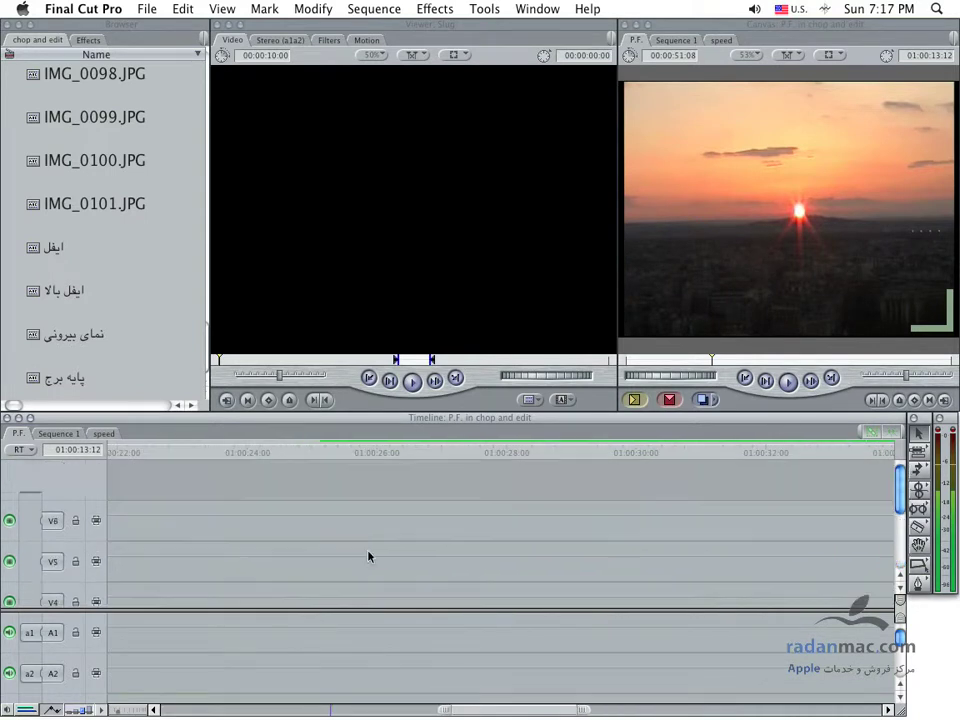
scroll(319, 574, "left", 5)
scroll(312, 574, "up", 2)
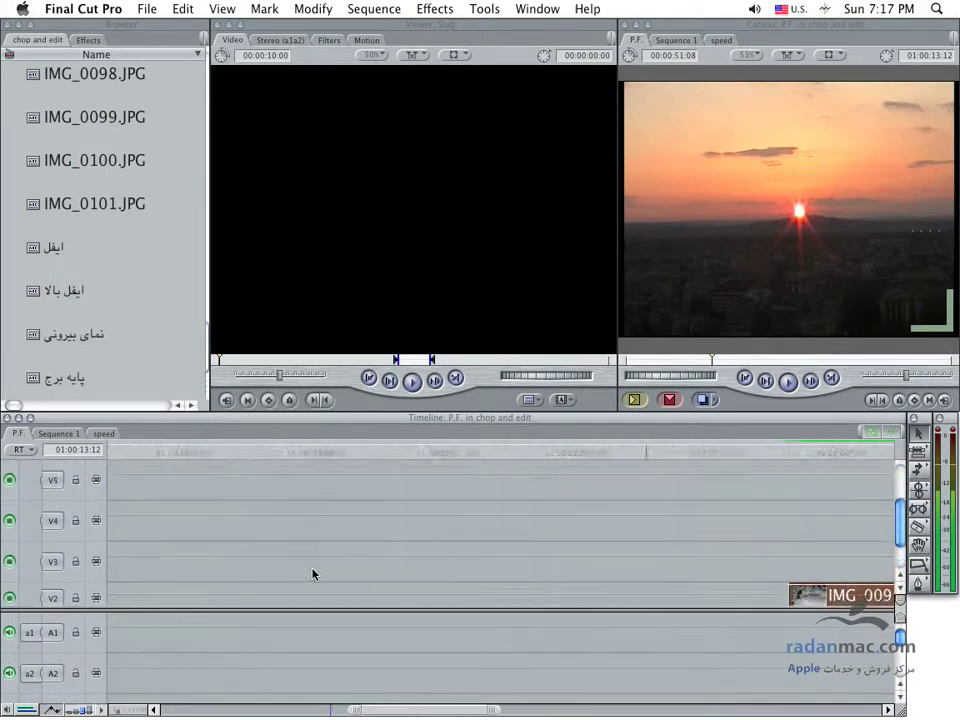
scroll(312, 574, "left", 3)
scroll(312, 574, "left", 3)
scroll(312, 574, "left", 3)
scroll(312, 574, "down", 2)
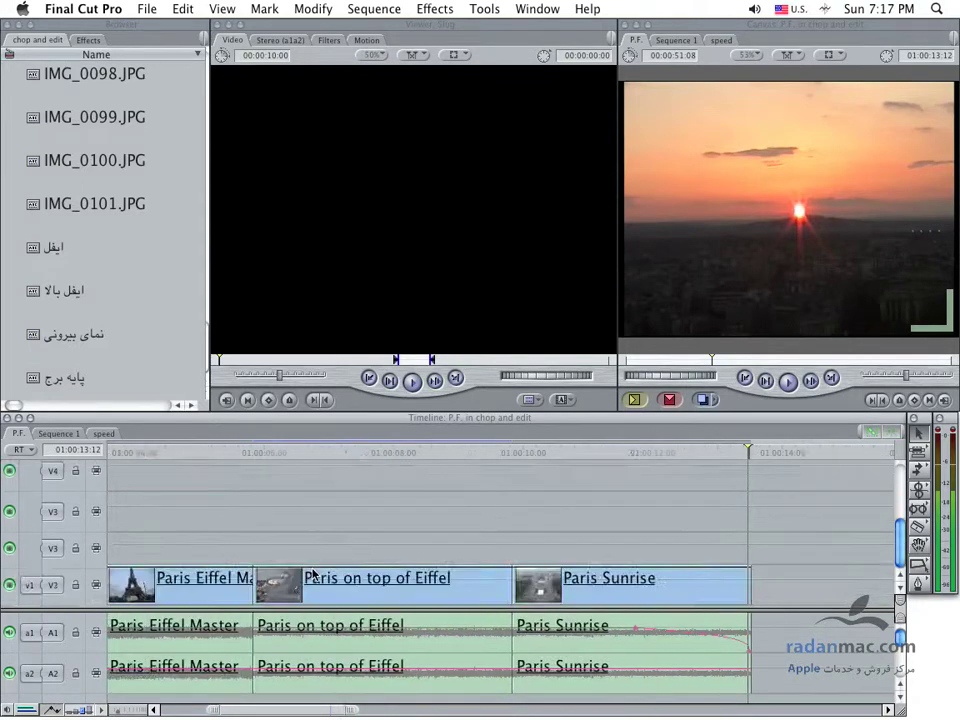
scroll(312, 574, "left", 3)
scroll(313, 574, "left", 1)
scroll(313, 574, "left", 1)
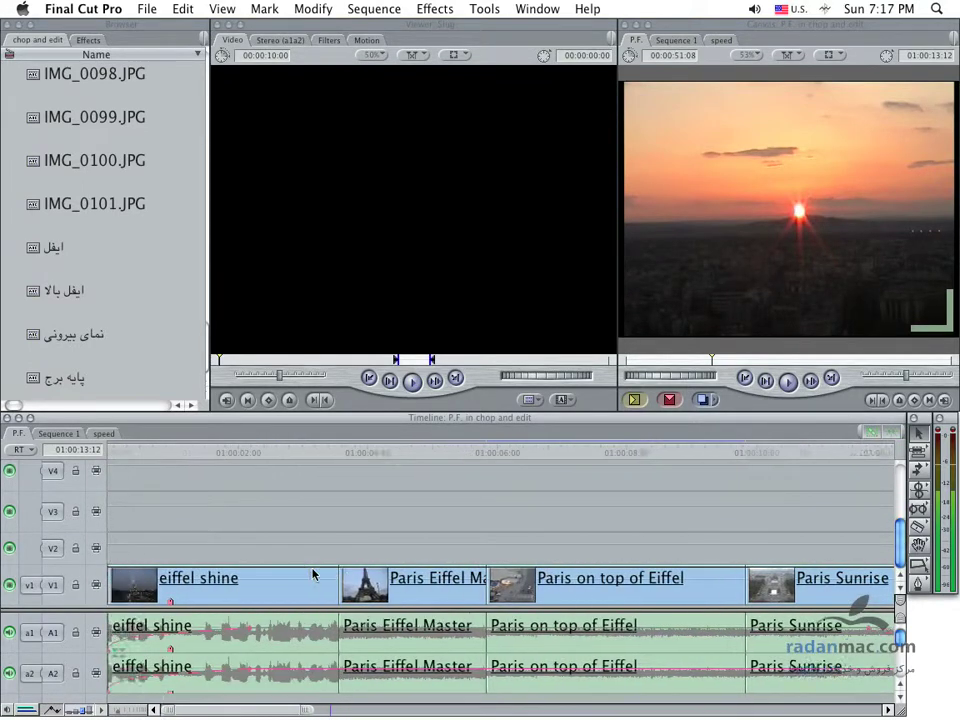
scroll(313, 574, "right", 3)
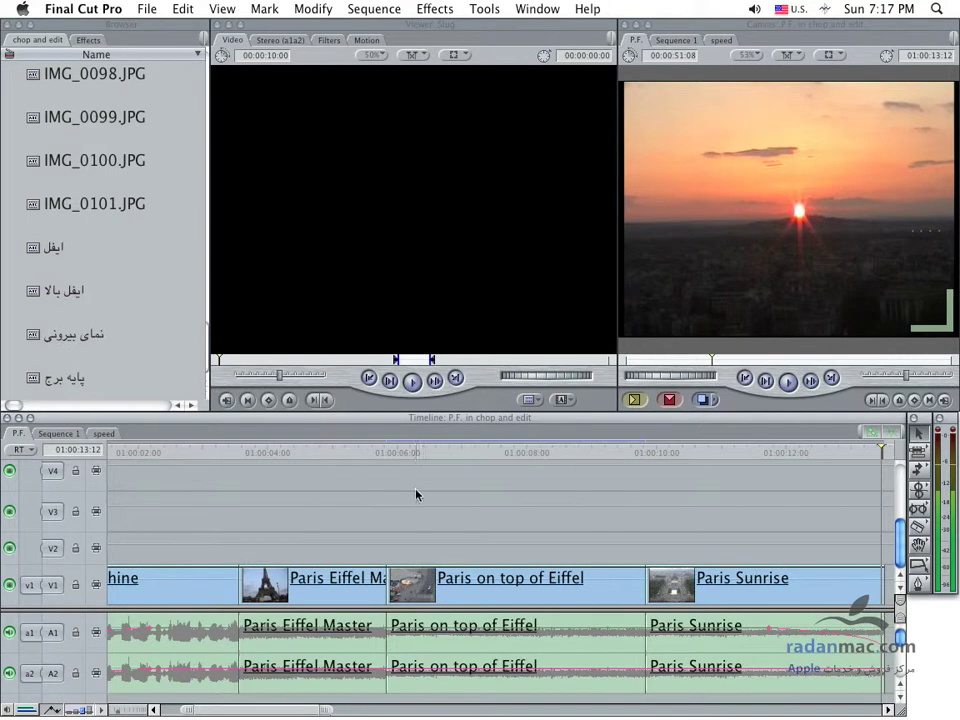
key("Right")
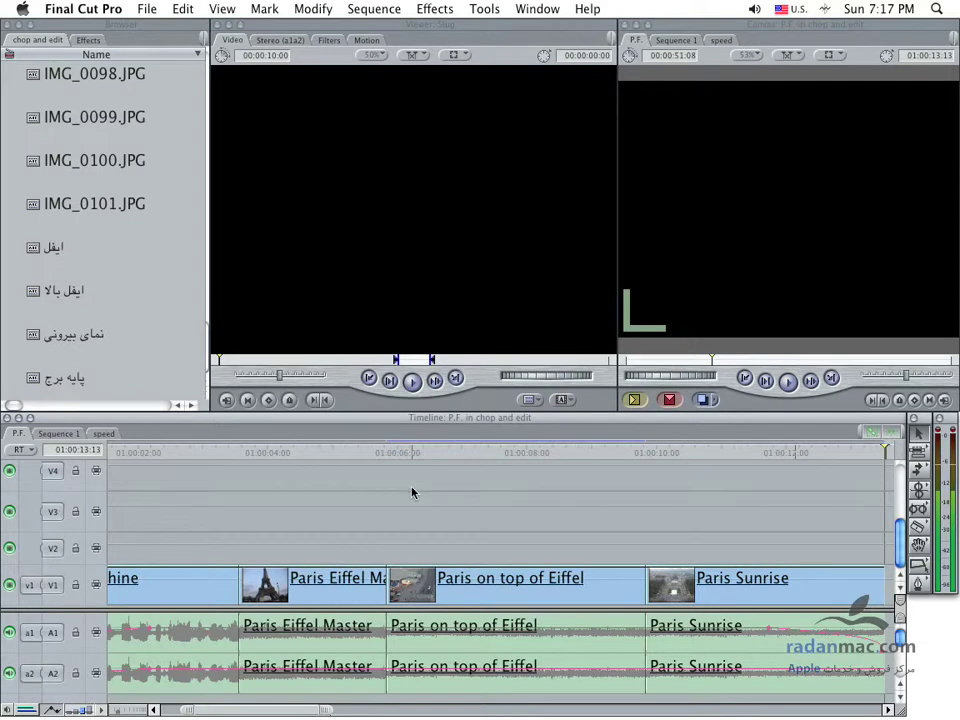
left_click(391, 453)
left_click_drag(391, 455, 386, 455)
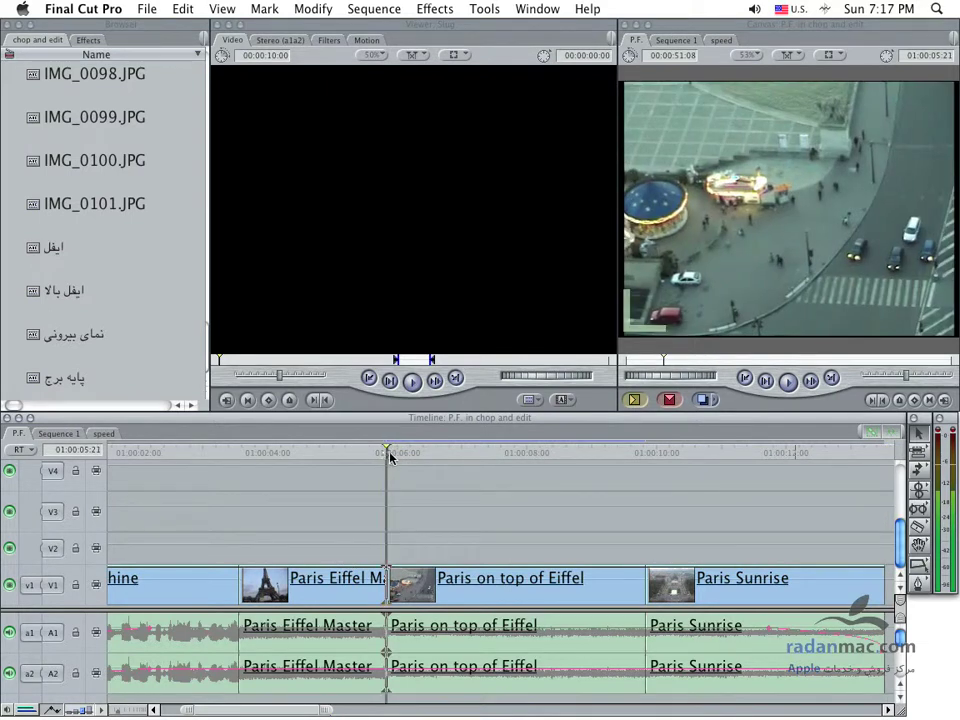
left_click_drag(386, 456, 397, 457)
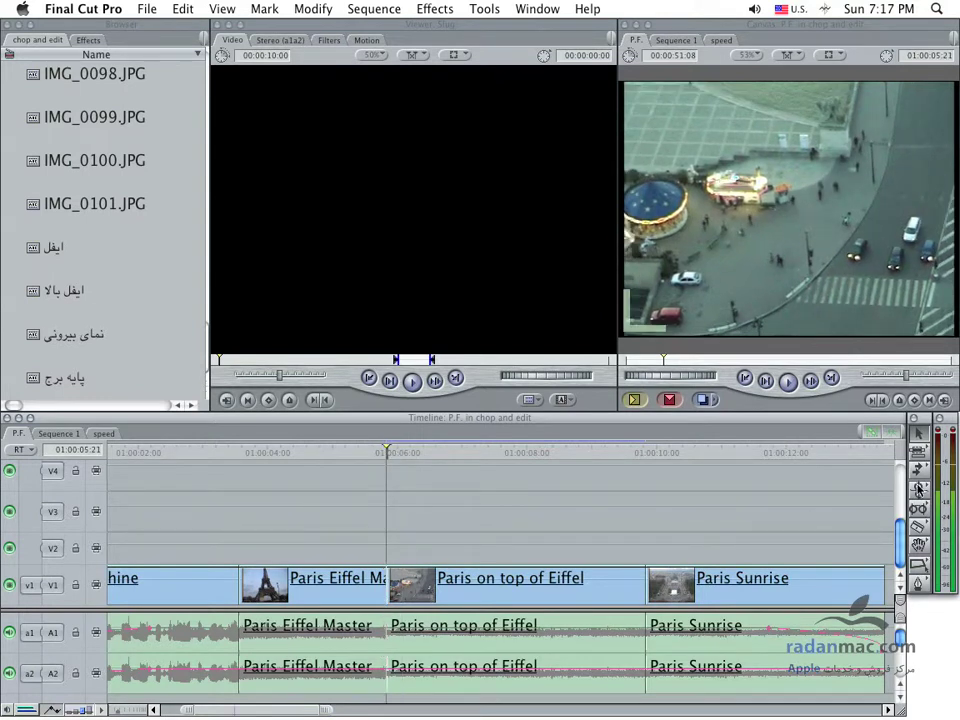
left_click_drag(918, 490, 872, 493)
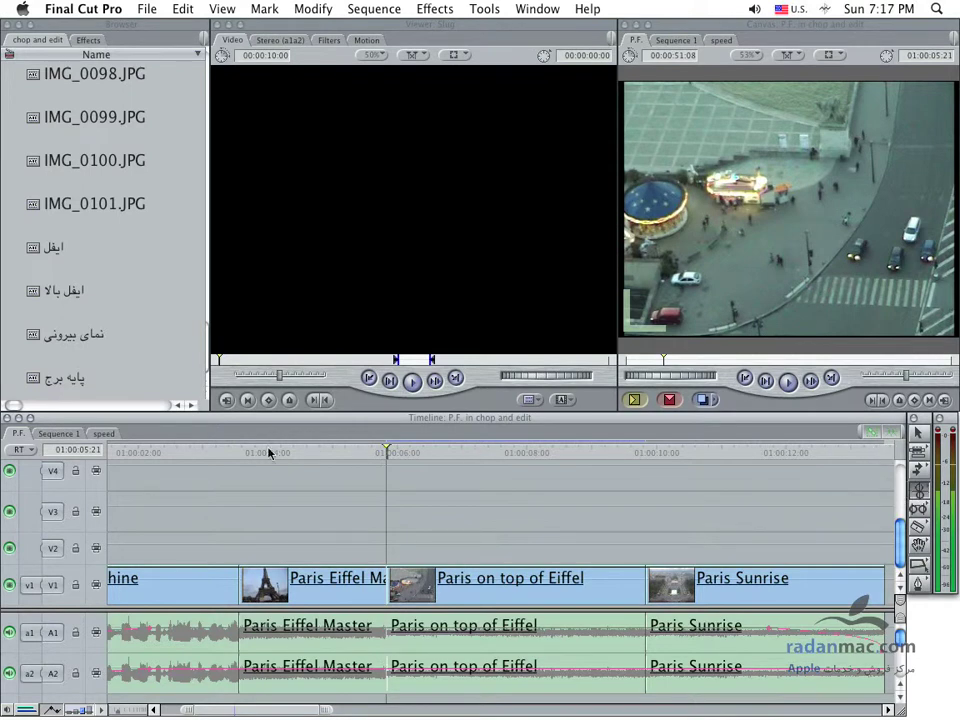
scroll(290, 527, "left", 3)
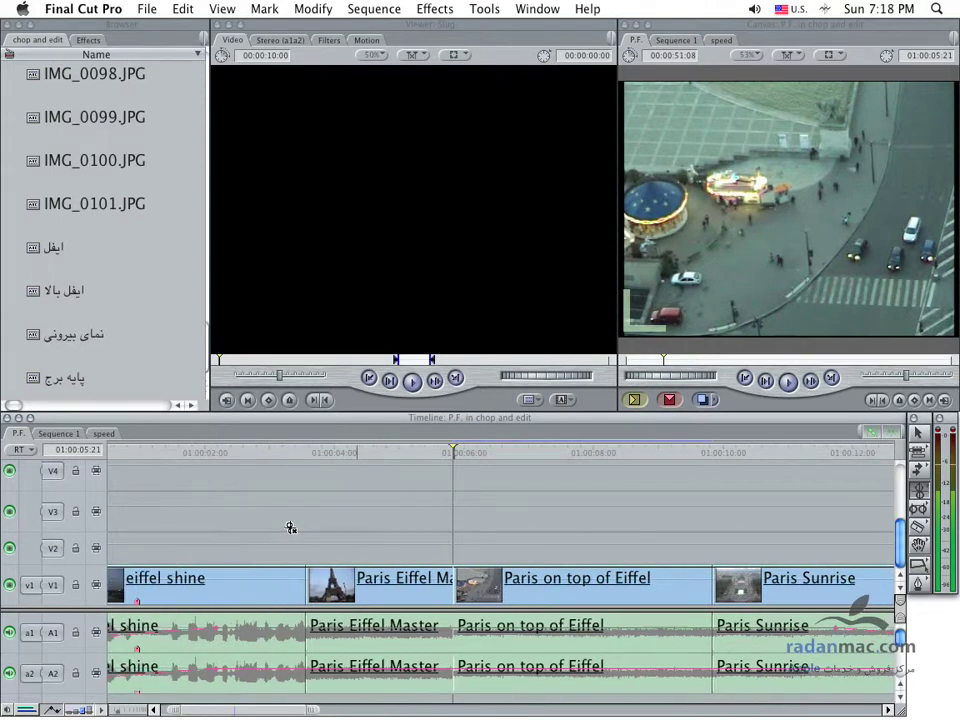
Step: Zoom out and ripple-trim Paris Eiffel Master shorter so the later clips close up
key("super+minus")
left_click(550, 457)
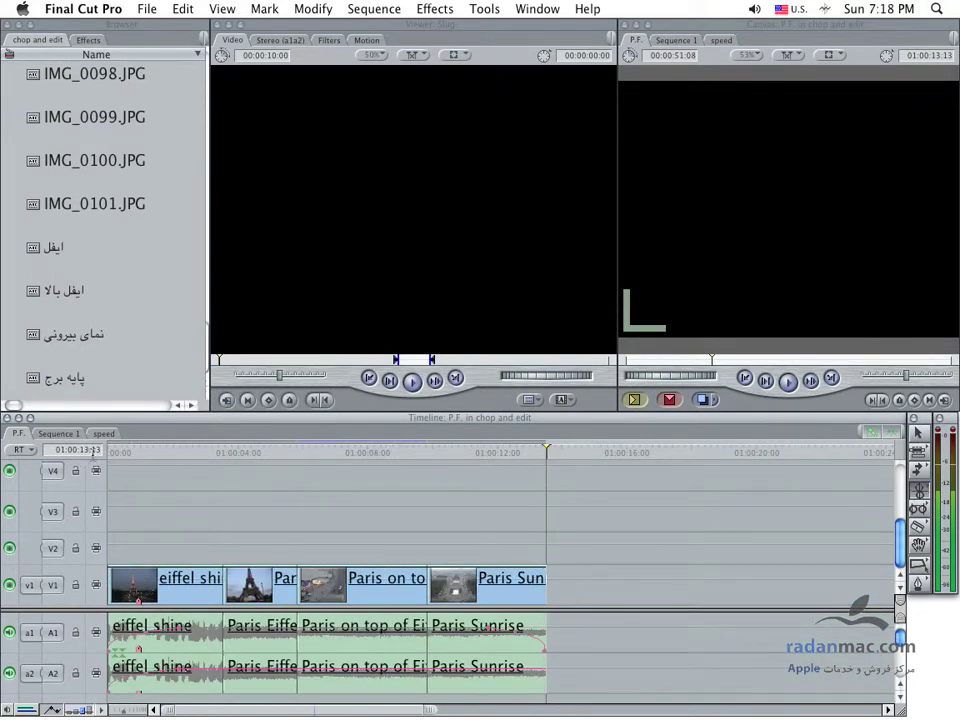
left_click(918, 493)
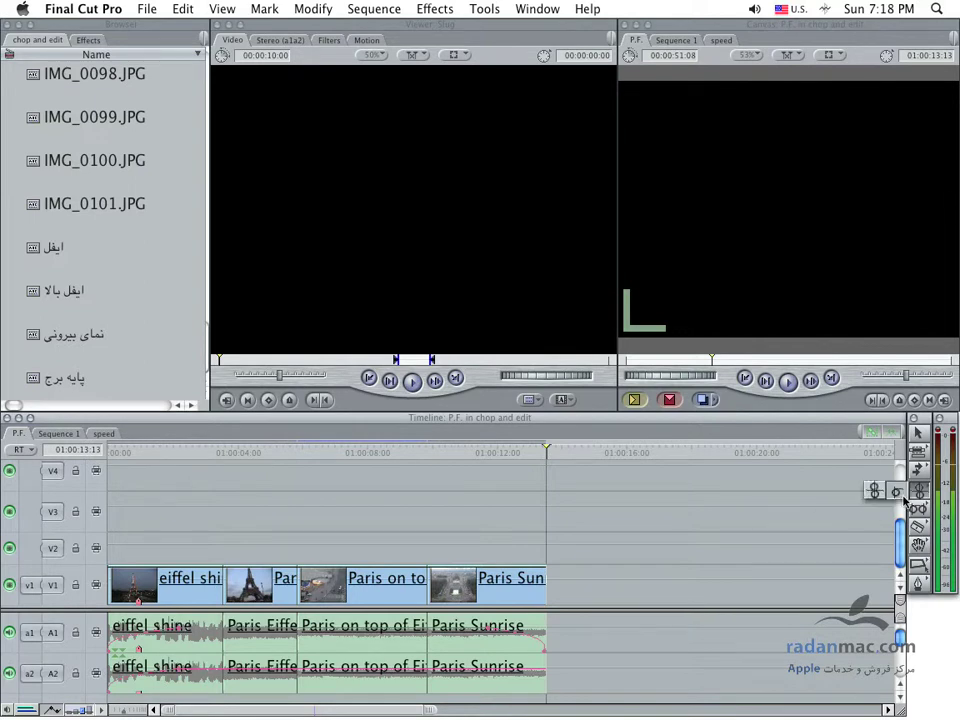
mouse_move(303, 590)
left_mouse_down()
mouse_move(317, 588)
mouse_move(277, 588)
left_mouse_up()
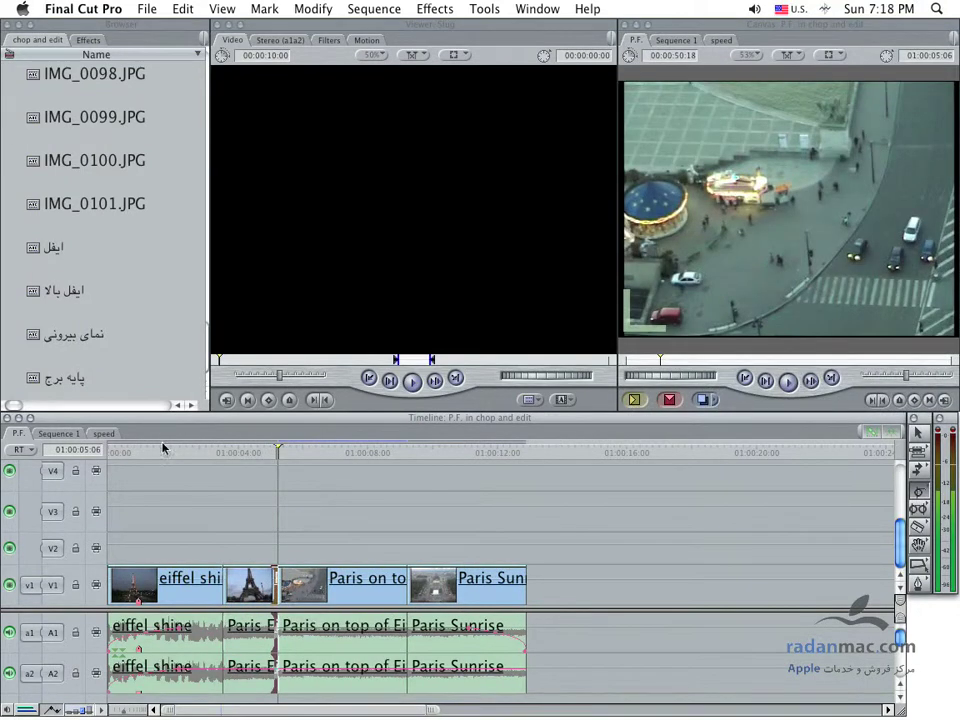
Step: Undo the Paris Eiffel Master ripple, trial-lengthen the second clip, and undo that too
left_click(528, 455)
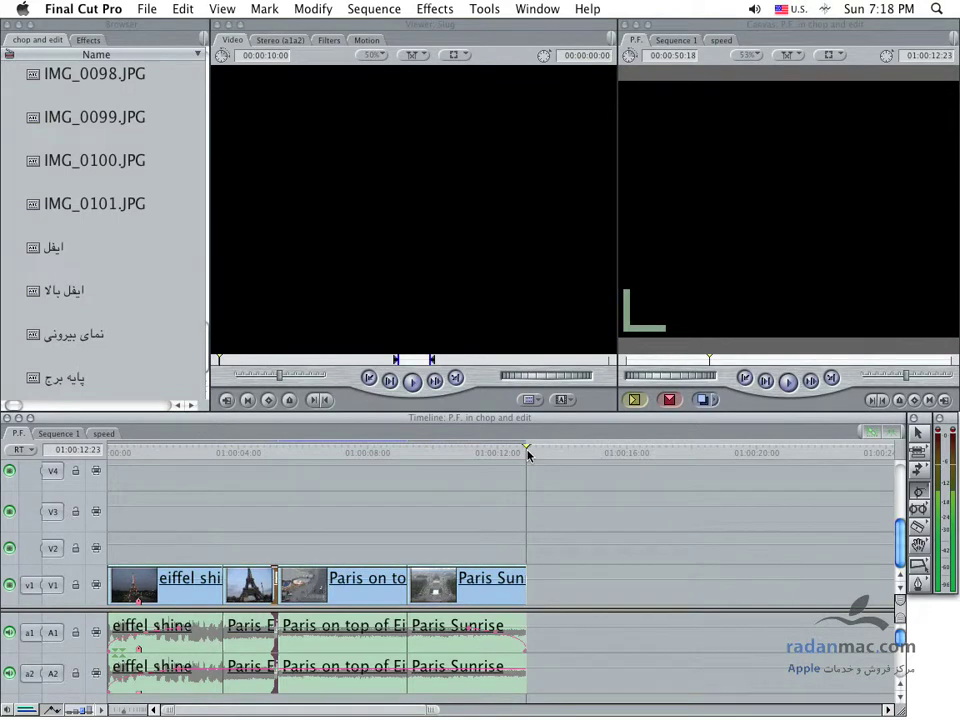
key("super+z")
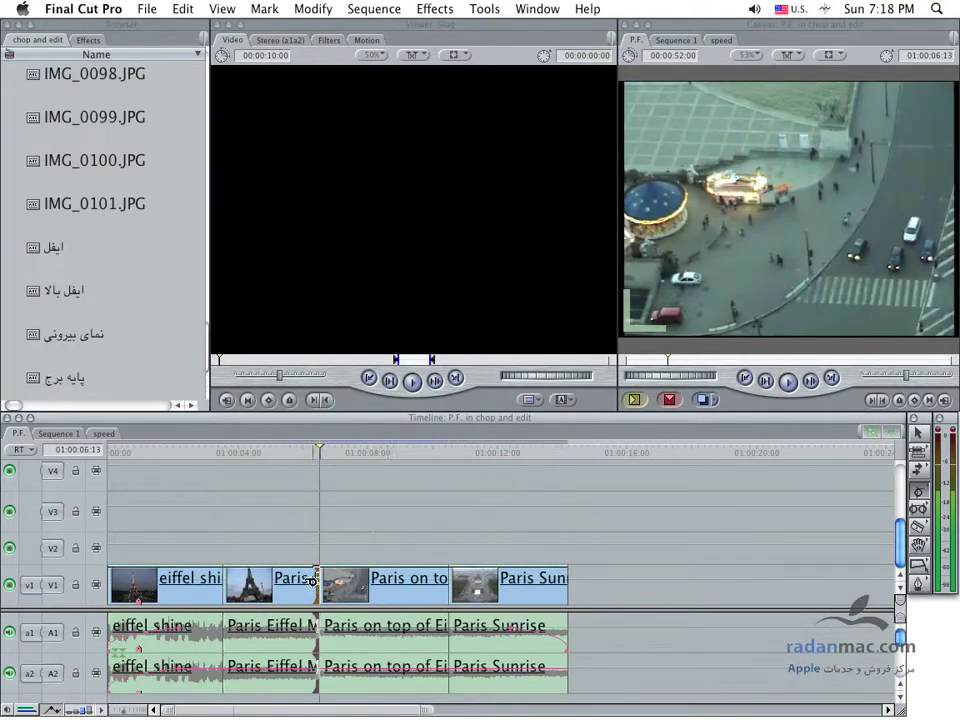
left_click_drag(312, 580, 347, 580)
left_click(600, 455)
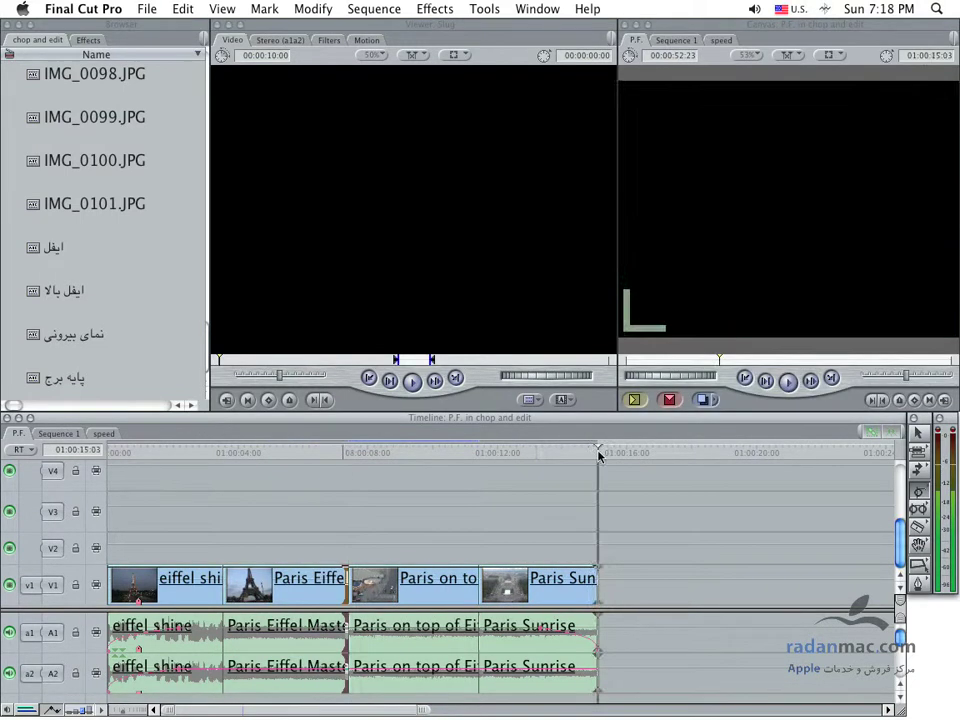
key("super+z")
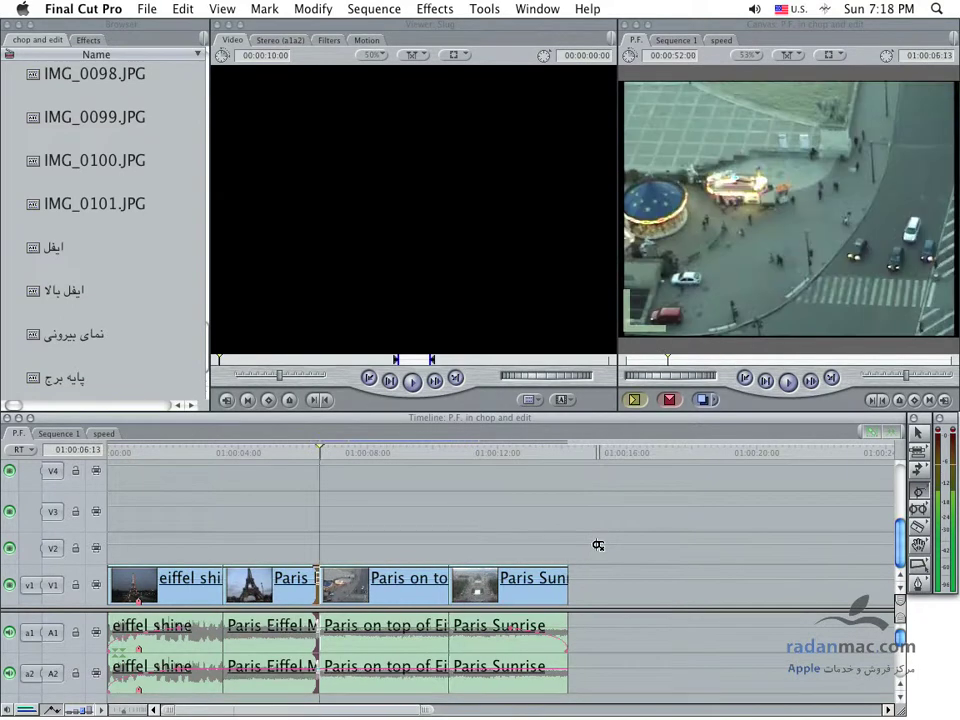
Step: Switch to Roll trimming and select the cut between Paris on top of Eiffel and Paris Sunrise
left_click_drag(916, 491, 874, 490)
left_click(320, 578)
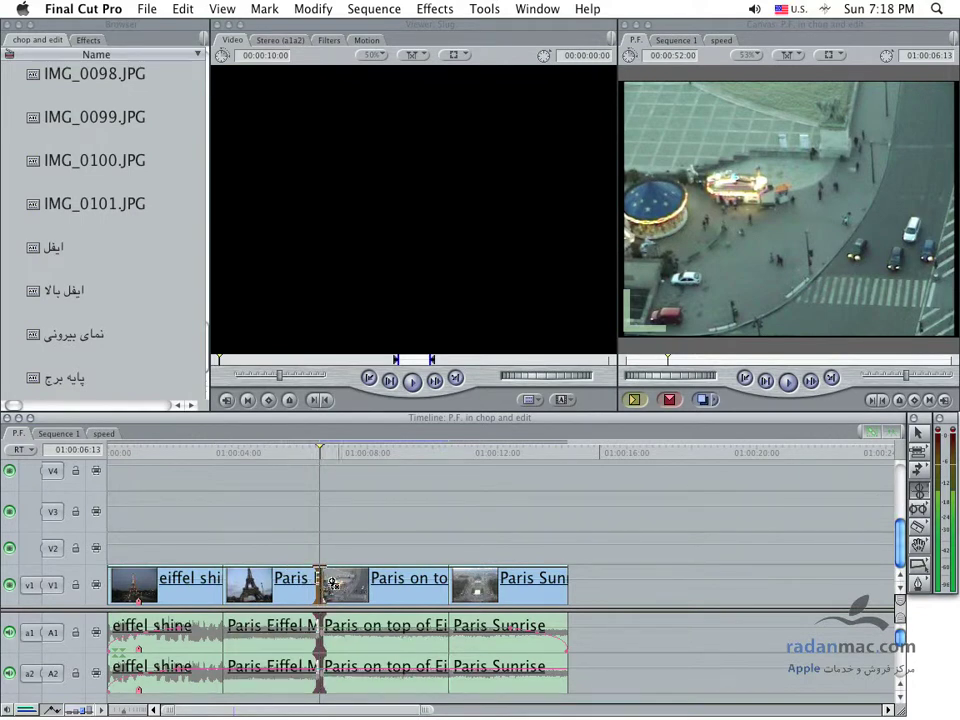
left_click(570, 455)
key("Left")
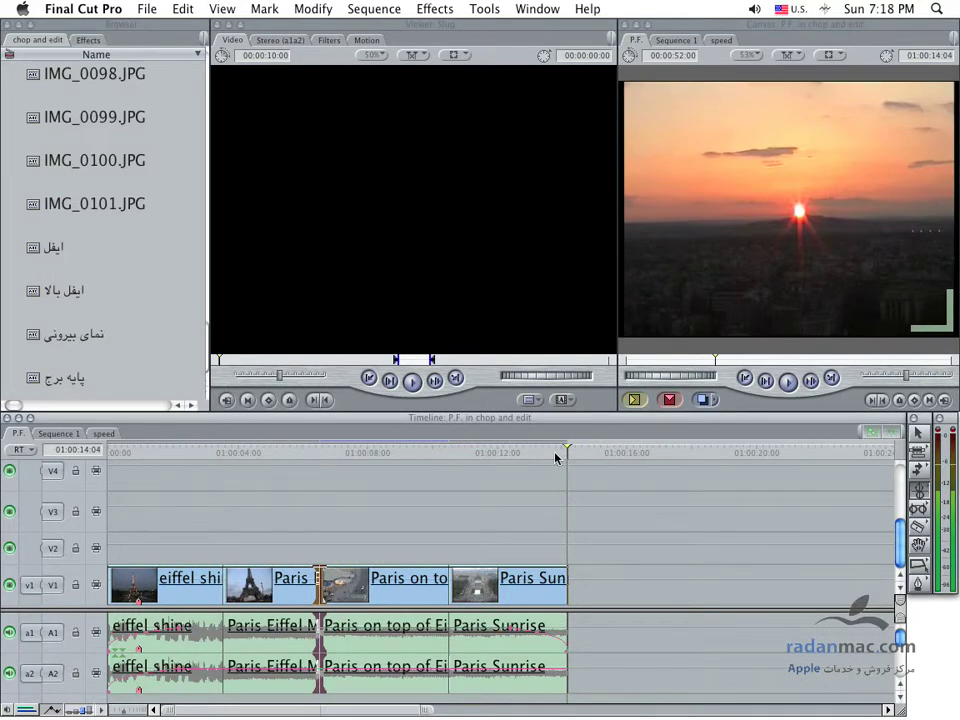
left_click(457, 456)
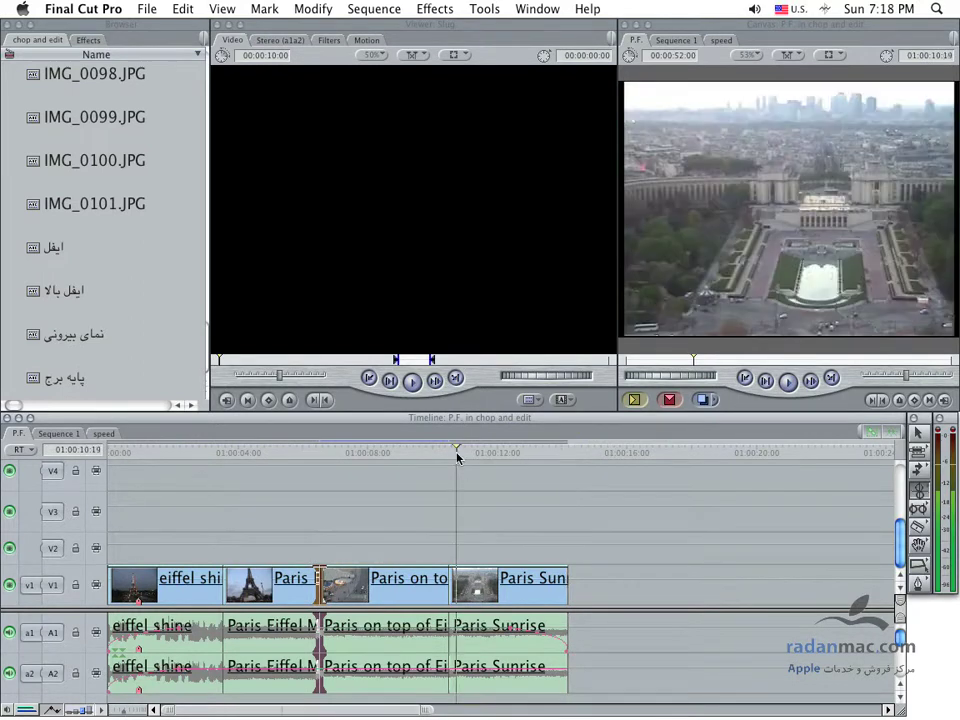
left_click(448, 452)
left_click(449, 590)
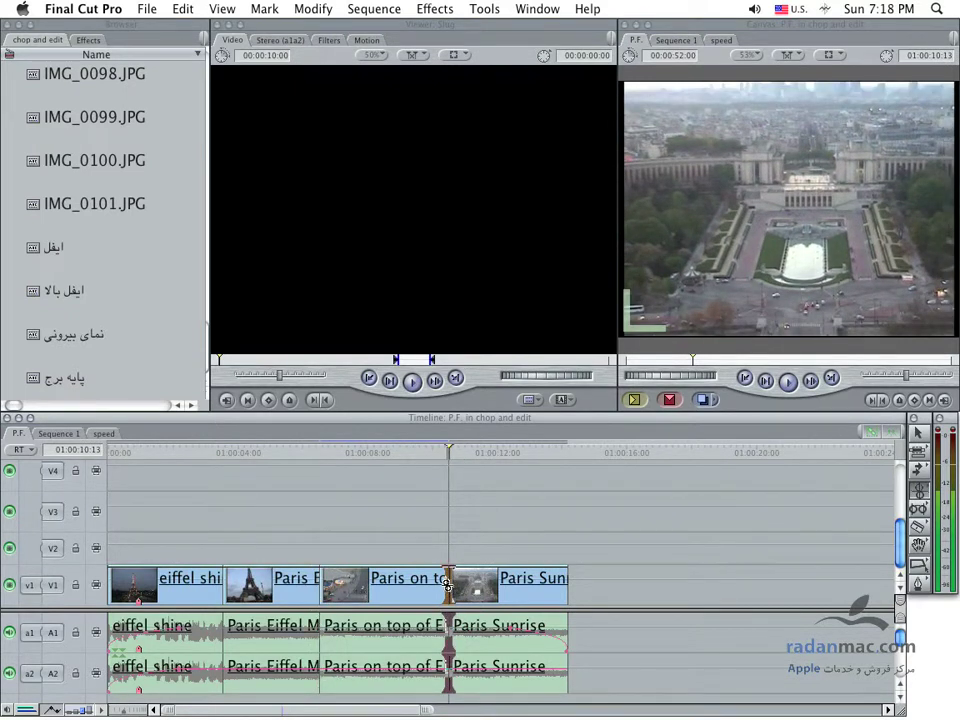
Step: Roll the Paris on top / Paris Sunrise cut left, then undo a trial roll to the right
left_click_drag(448, 587, 422, 585)
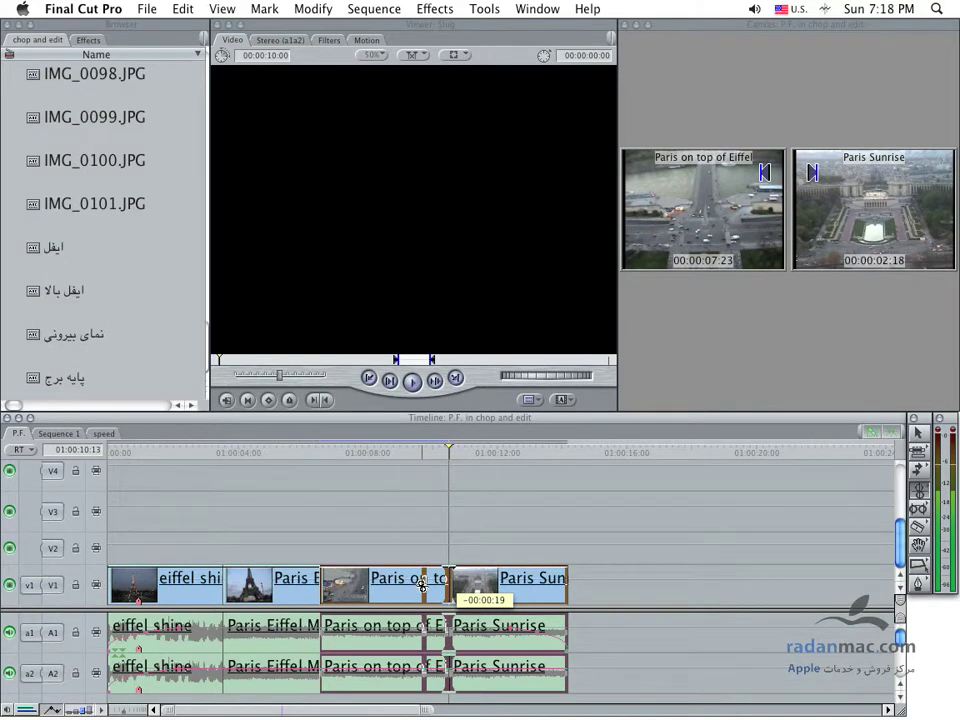
left_click_drag(422, 586, 423, 590)
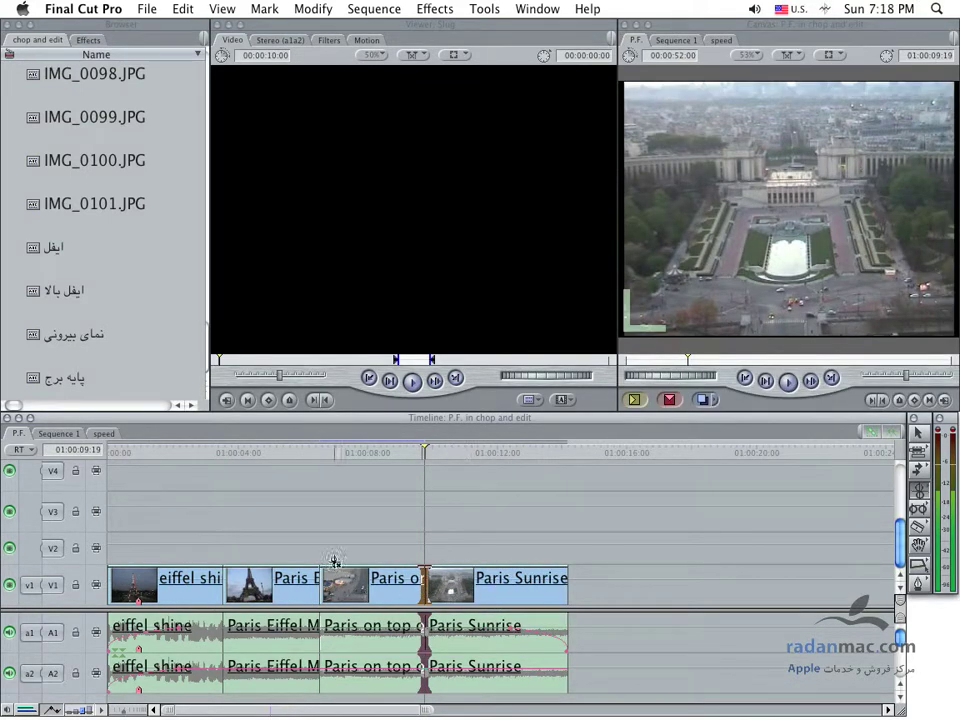
left_click_drag(425, 585, 471, 585)
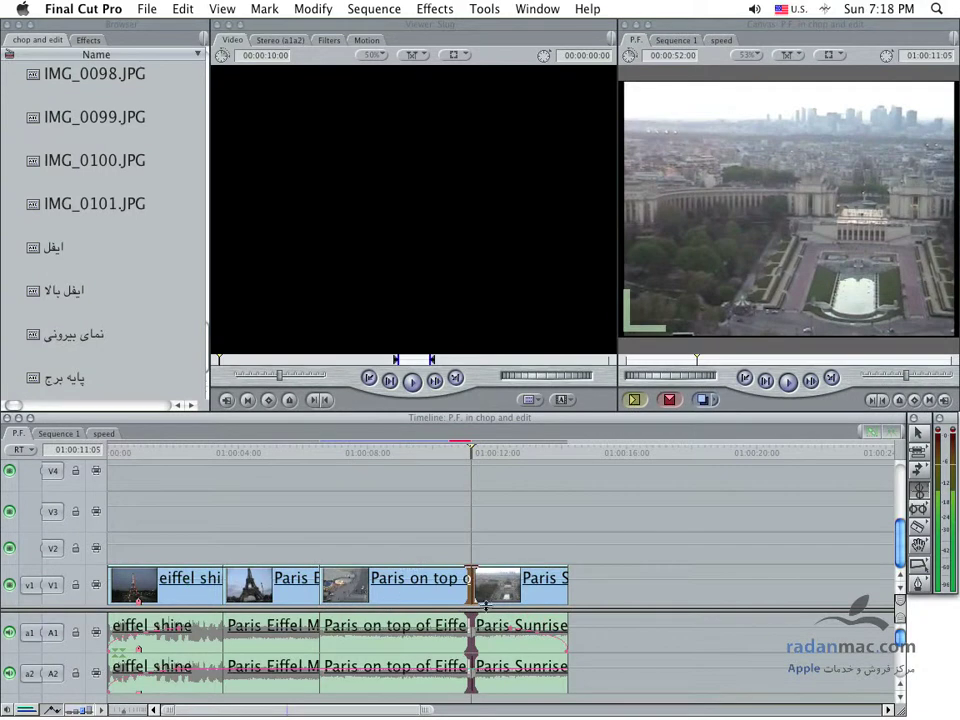
key("super+z")
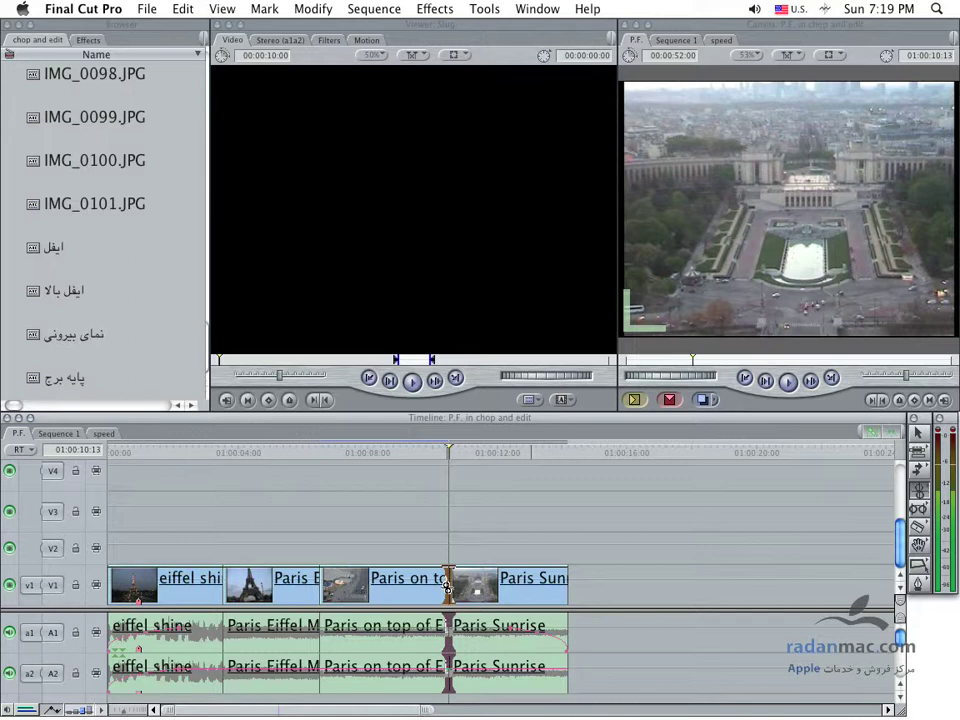
Step: With the Roll tool, roll that cut left to about 01:00:09:24
left_click_drag(918, 490, 899, 497)
left_click_drag(918, 491, 870, 493)
mouse_move(442, 585)
left_mouse_down()
mouse_move(456, 585)
mouse_move(437, 585)
left_mouse_up()
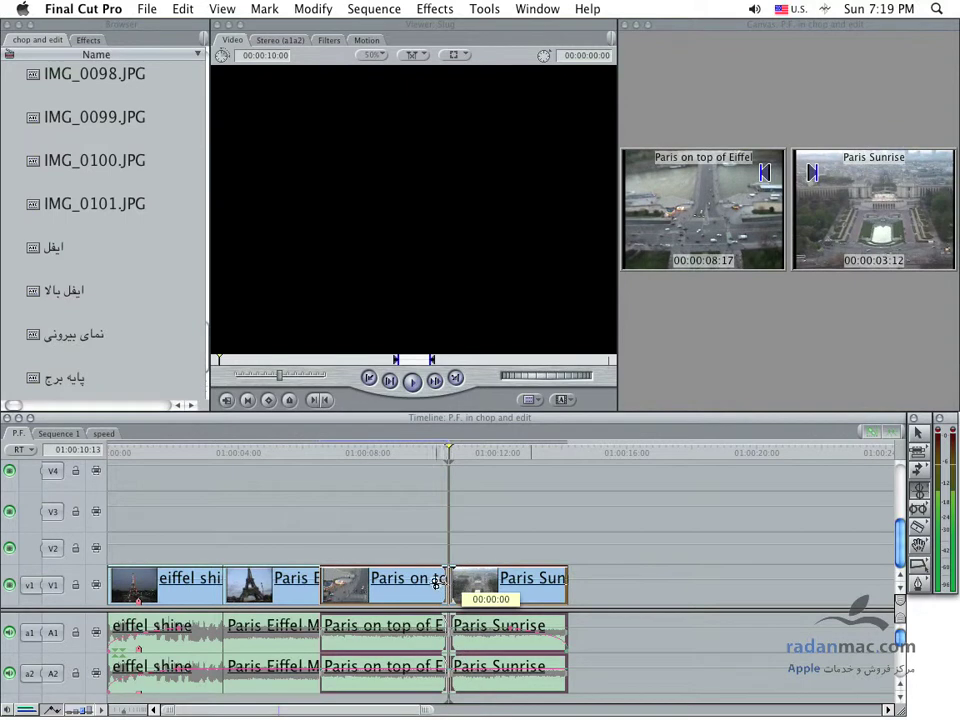
left_click_drag(437, 585, 430, 585)
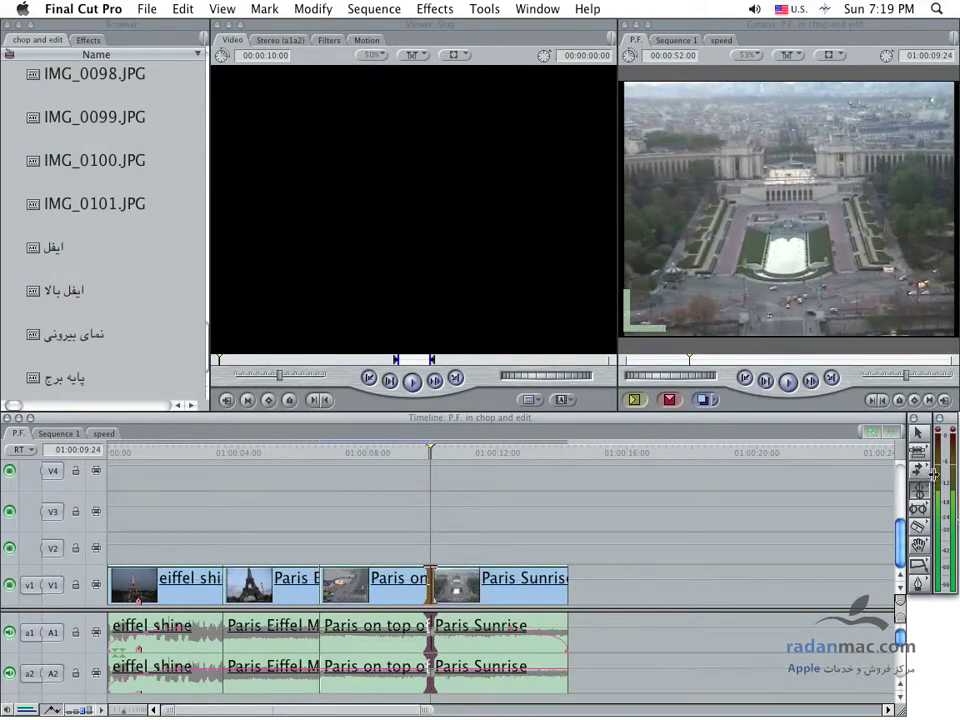
left_click(604, 517)
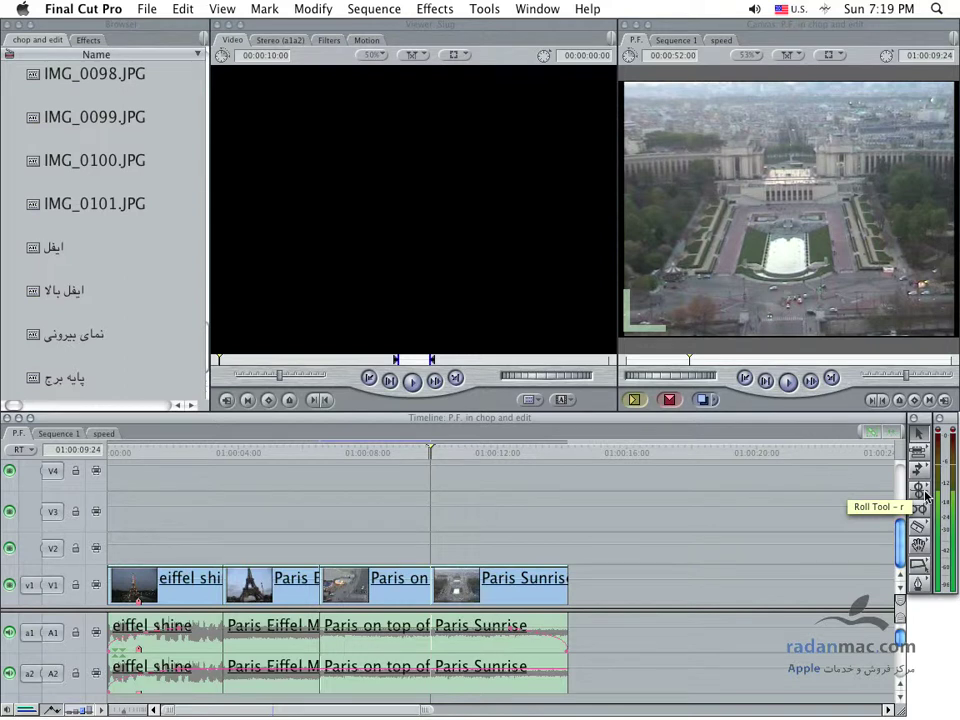
left_click(925, 494)
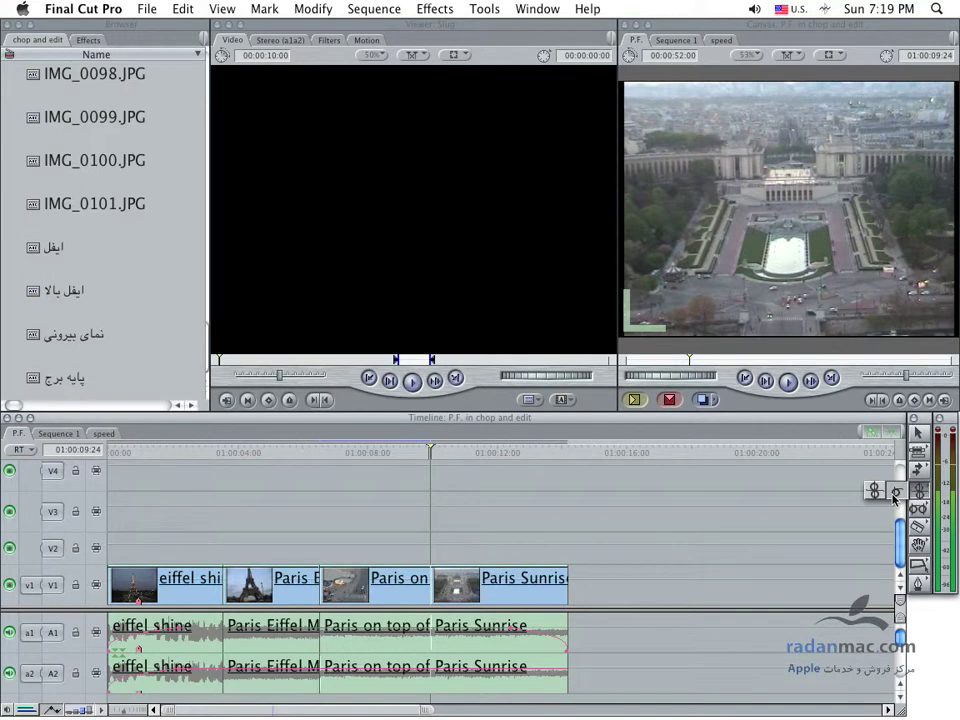
left_click(895, 494)
key("r")
Step: Park the playhead at 01:00:06:08, near the cut after the Eiffel Tower clip
left_click_drag(324, 456, 319, 454)
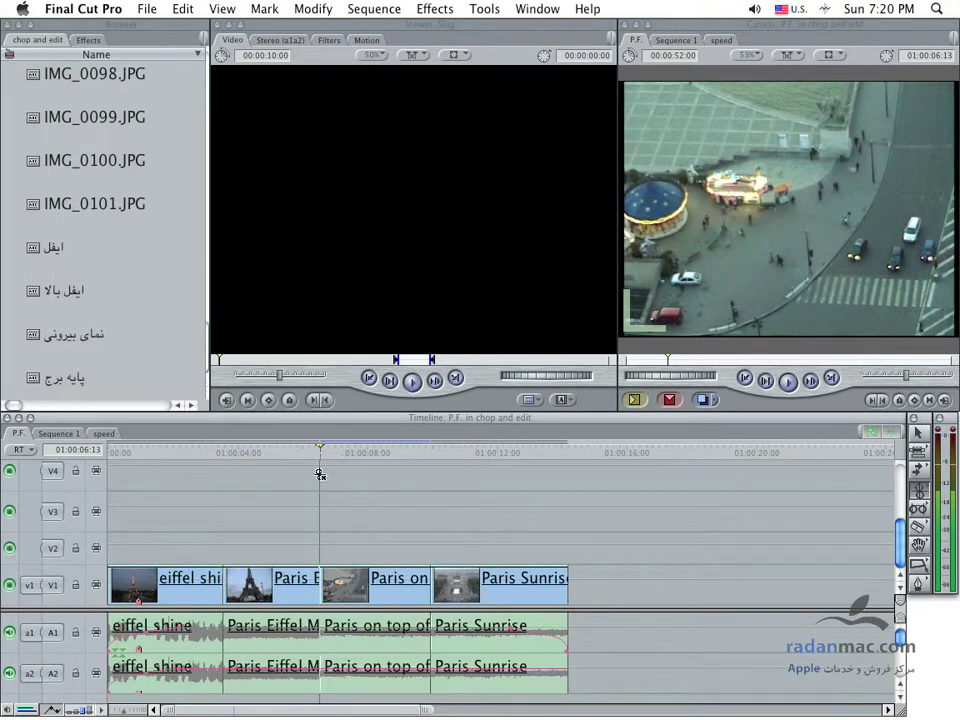
mouse_move(318, 451)
left_mouse_down()
mouse_move(280, 454)
mouse_move(302, 460)
left_mouse_up()
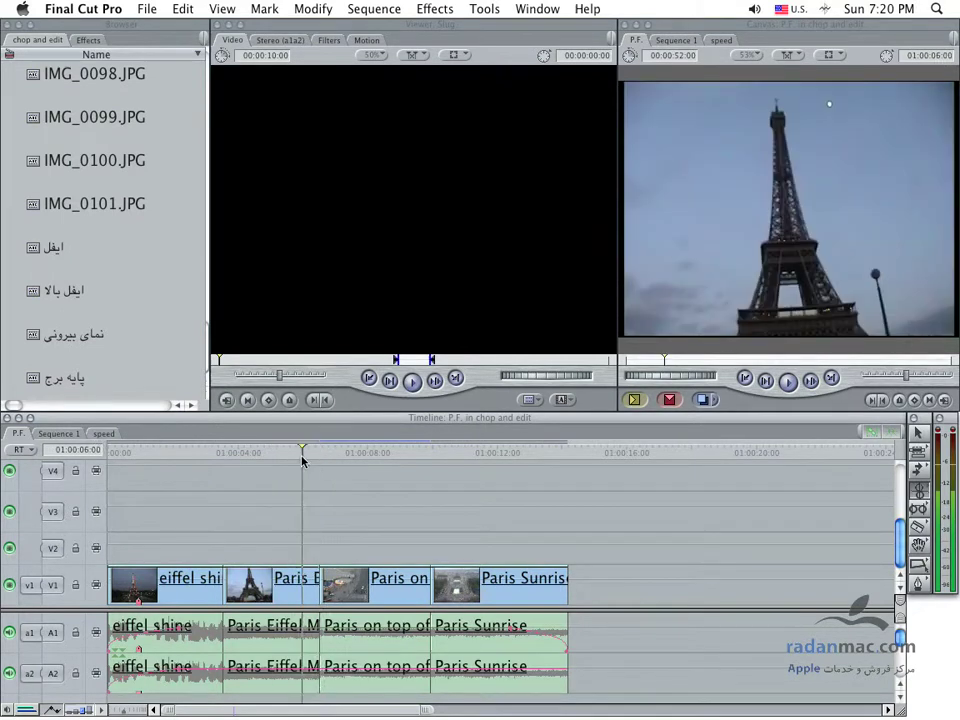
key("Right")
key("Right")
key("Right")
key("Right")
key("Right")
key("Right")
key("Right")
key("Right")
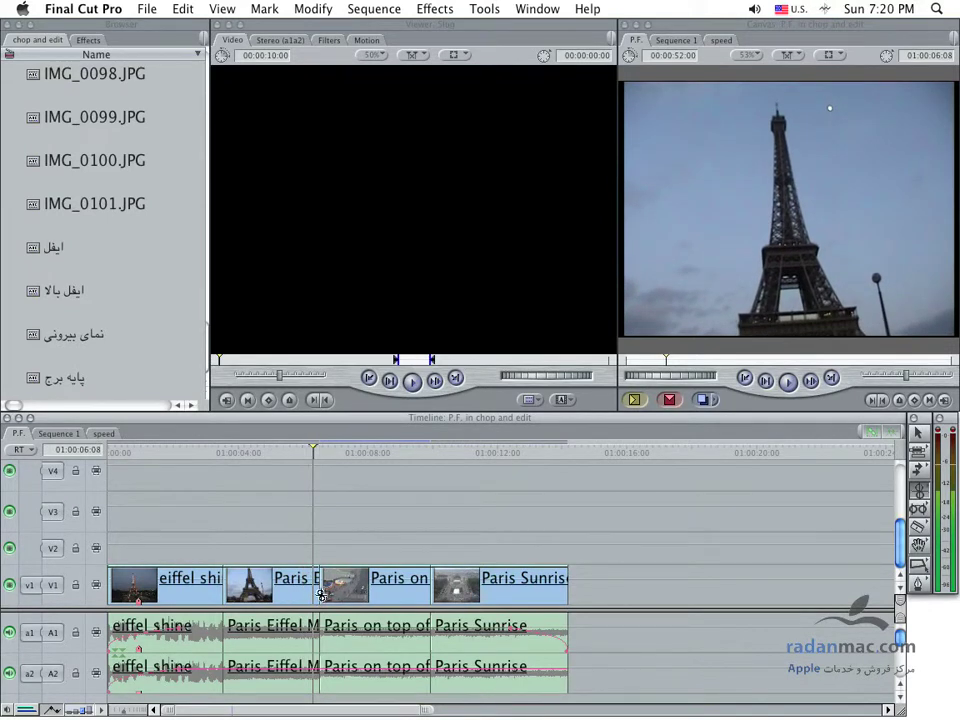
Step: Roll that cut slightly earlier, then preview from 01:00:06:00 into the next clip
left_click_drag(321, 590, 310, 590)
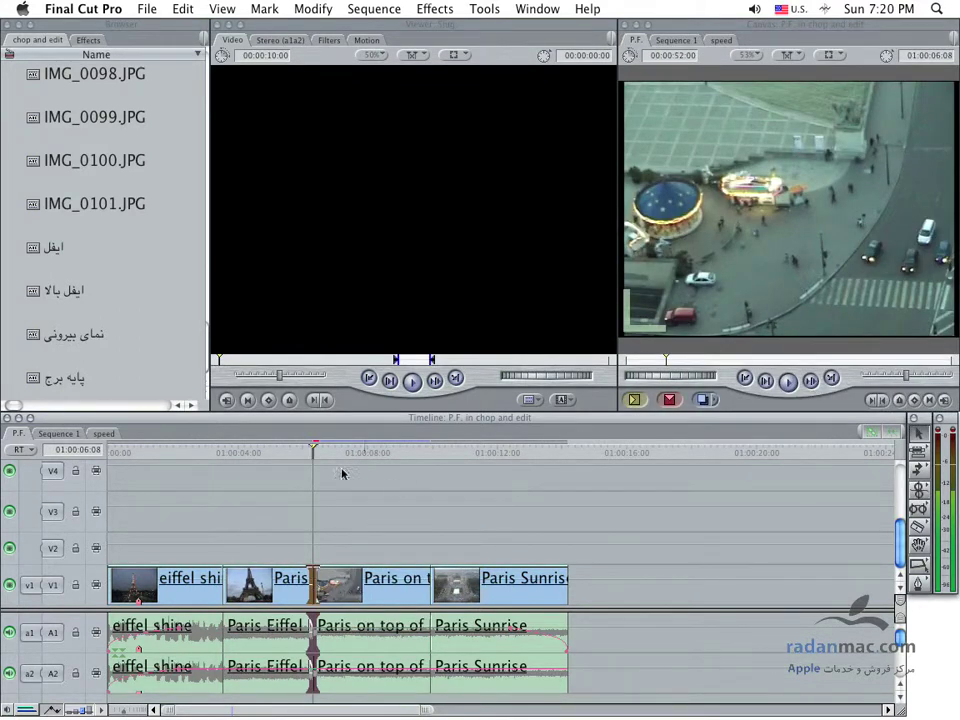
left_click(306, 453)
left_click(302, 453)
left_click(315, 497)
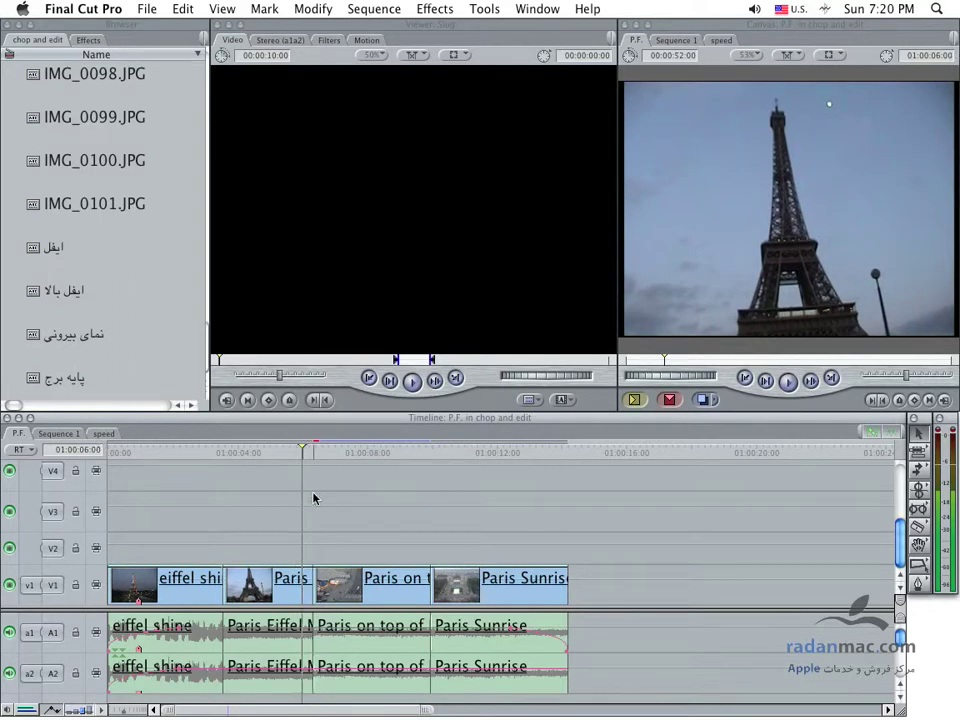
mouse_move(304, 457)
left_mouse_down()
mouse_move(240, 460)
mouse_move(268, 465)
left_mouse_up()
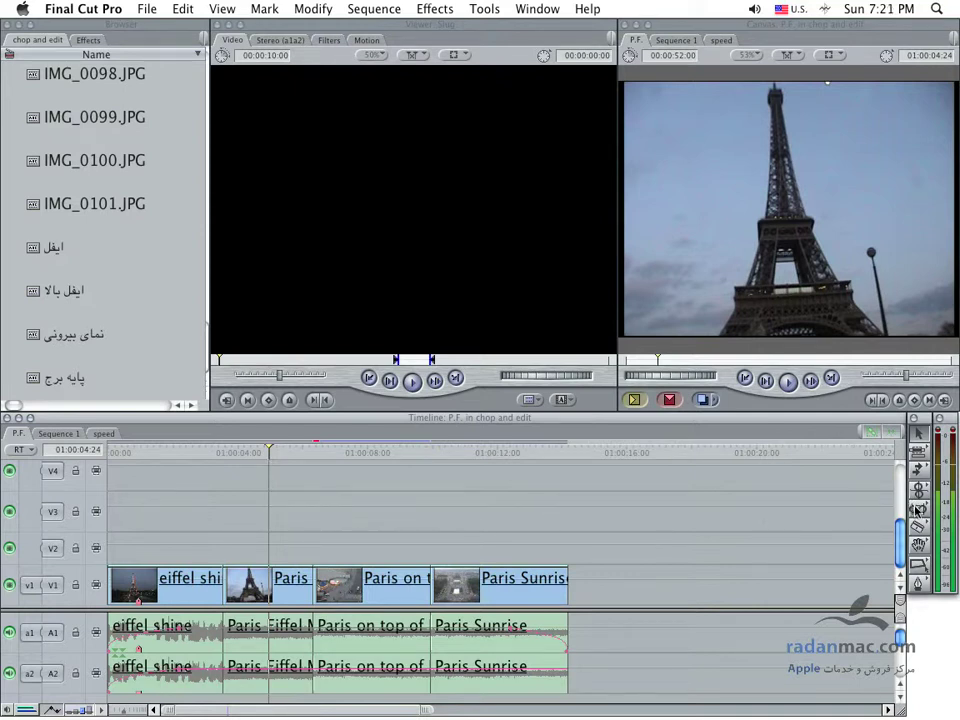
Step: Test ripple trims on the cut after Paris Eiffel Master, leaving it unchanged
left_click_drag(914, 510, 858, 517)
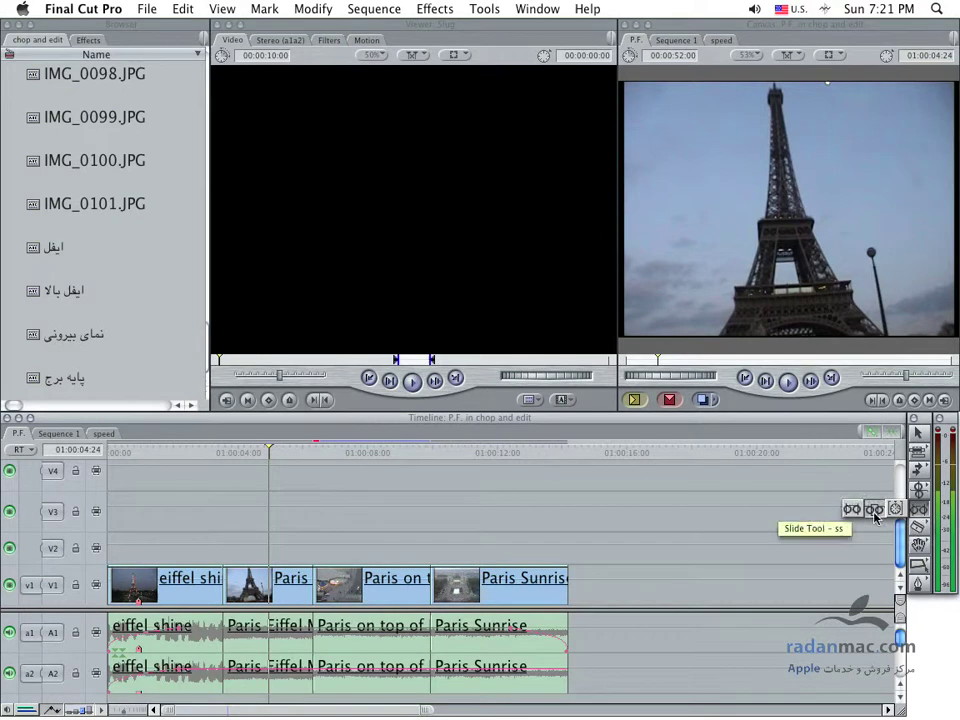
mouse_move(948, 485)
left_mouse_down()
mouse_move(875, 492)
mouse_move(897, 494)
left_mouse_up()
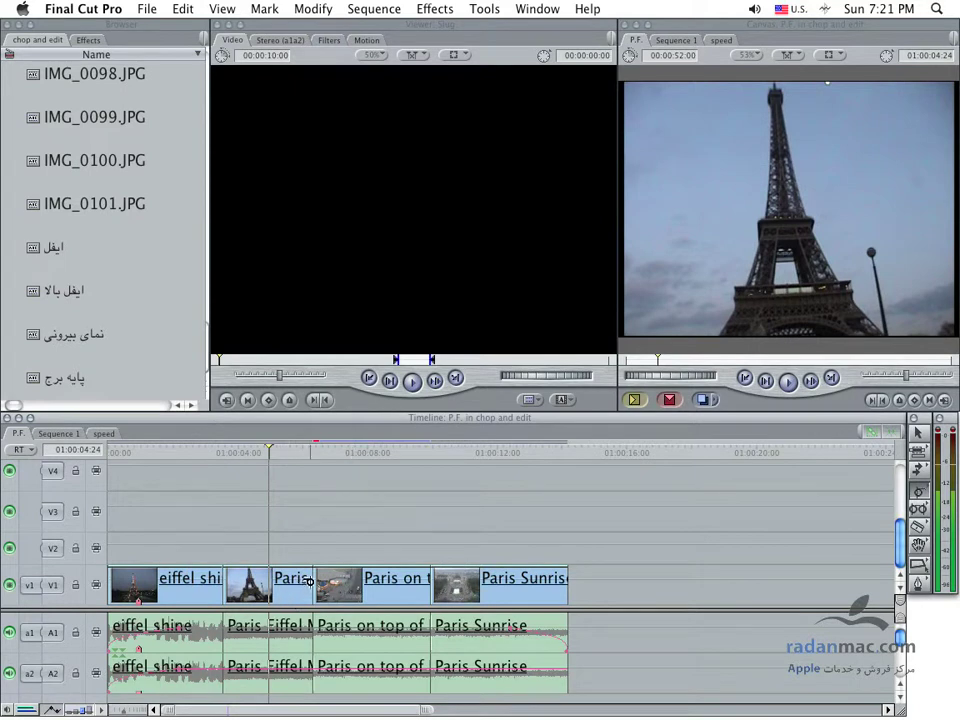
left_click_drag(307, 580, 287, 581)
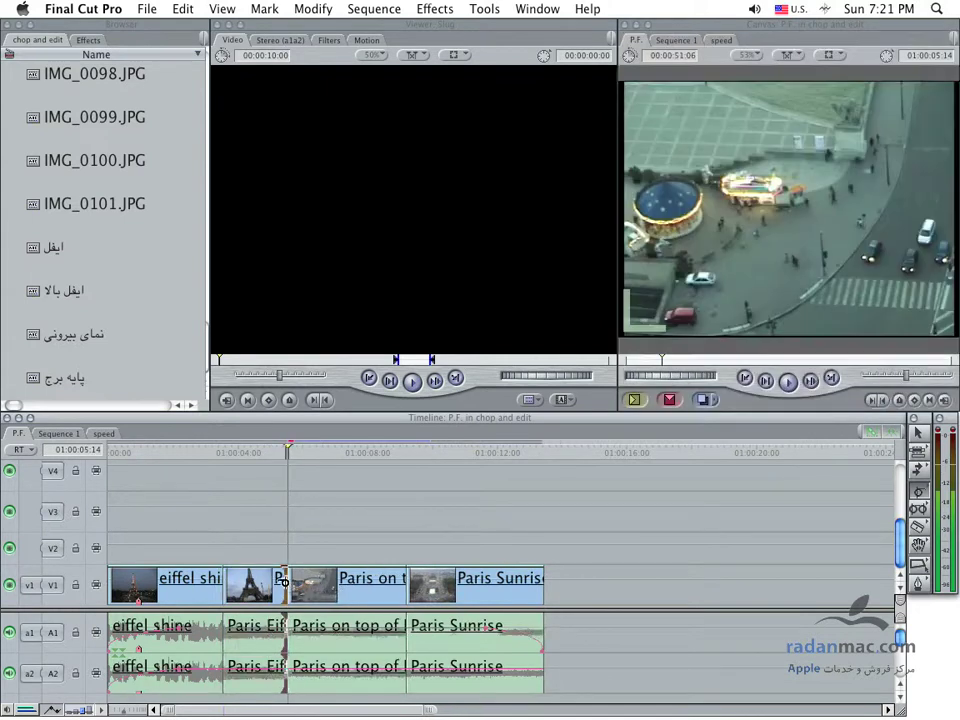
left_click_drag(287, 581, 316, 582)
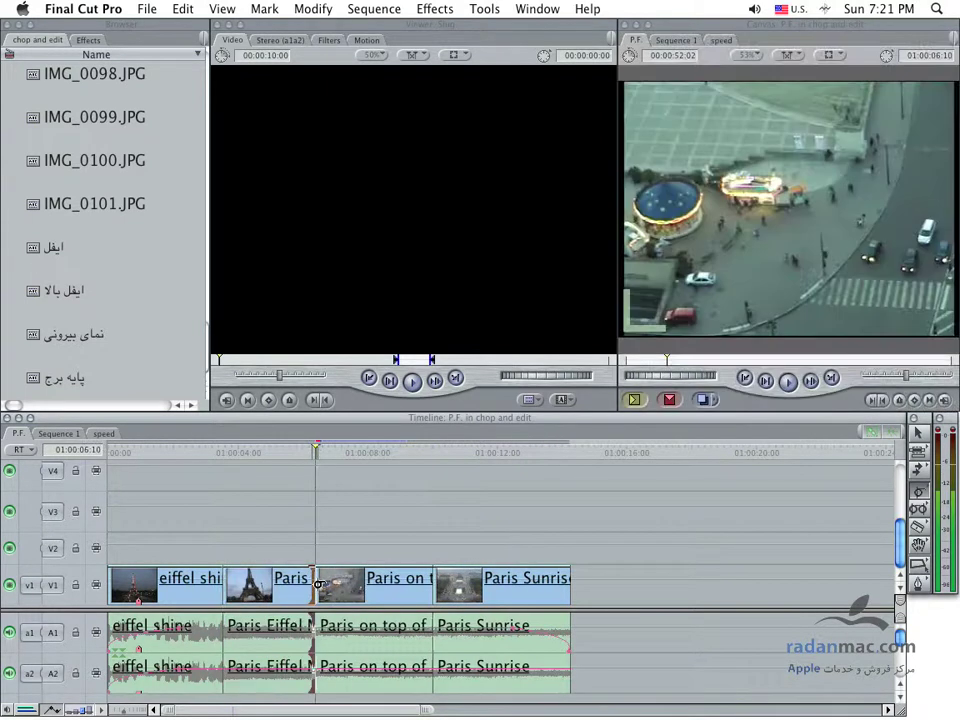
left_click(330, 582)
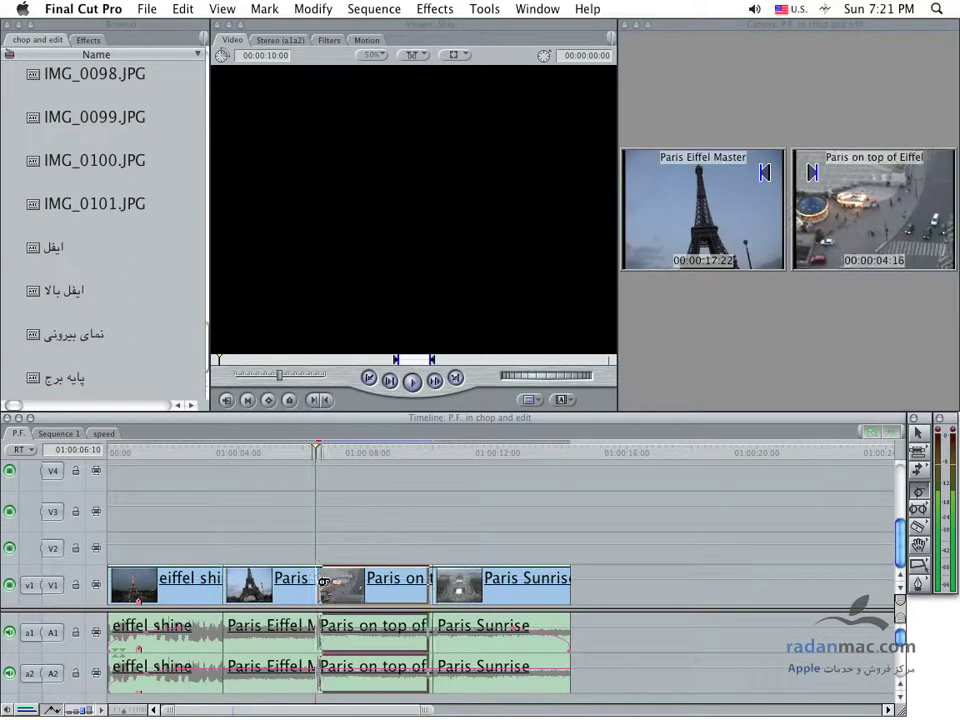
left_click_drag(330, 582, 308, 580)
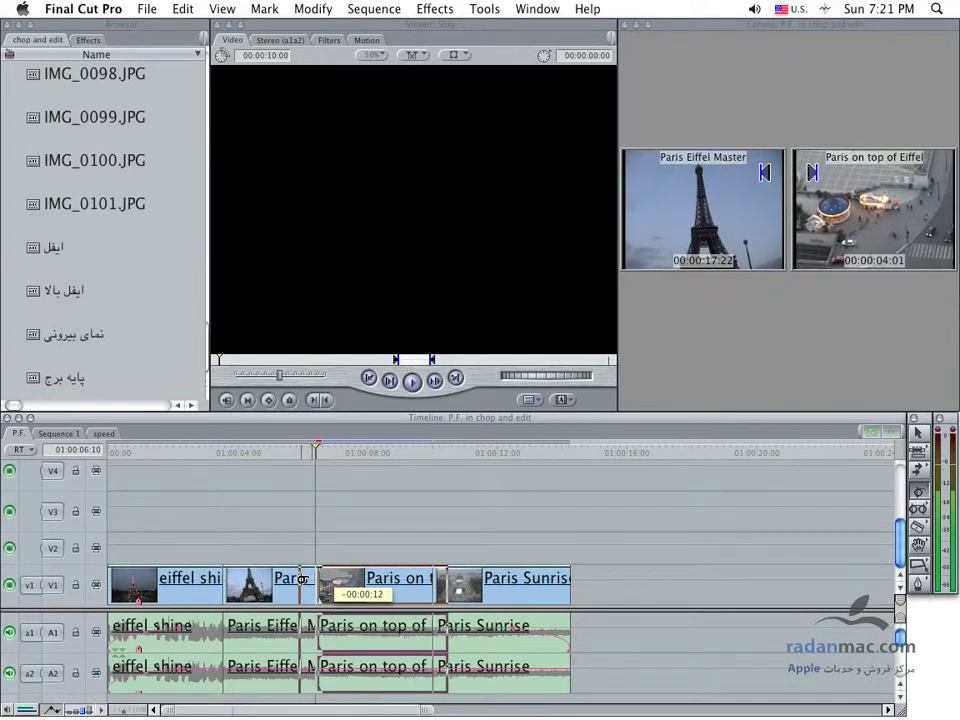
left_click_drag(302, 580, 306, 580)
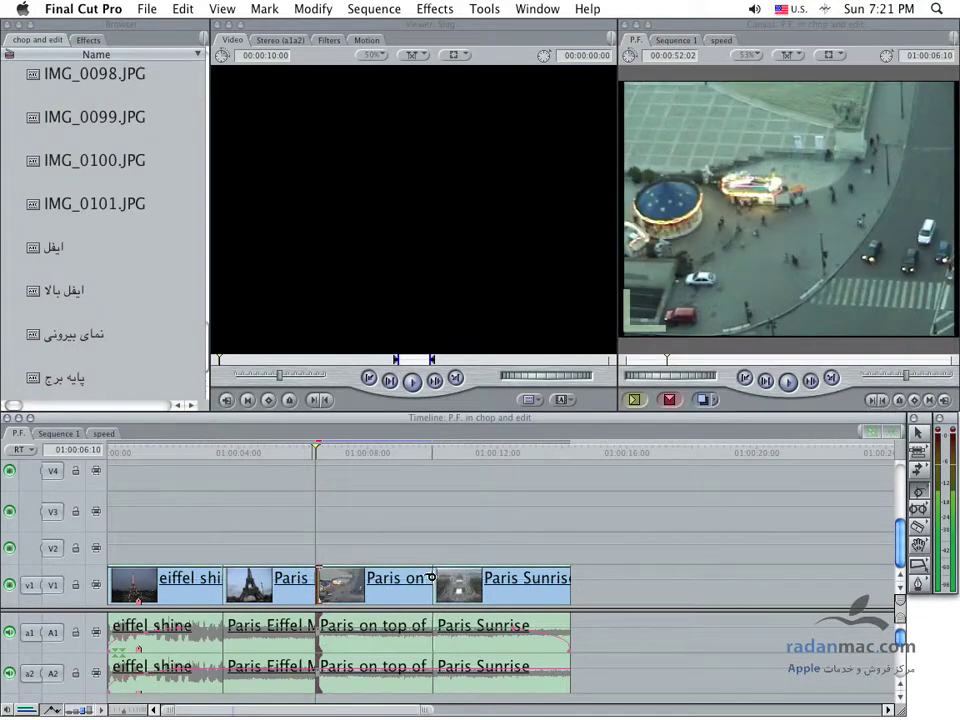
Step: With the Roll tool, roll the cut before Paris on top of Eiffel to about 01:00:06:10
left_click_drag(918, 490, 880, 490)
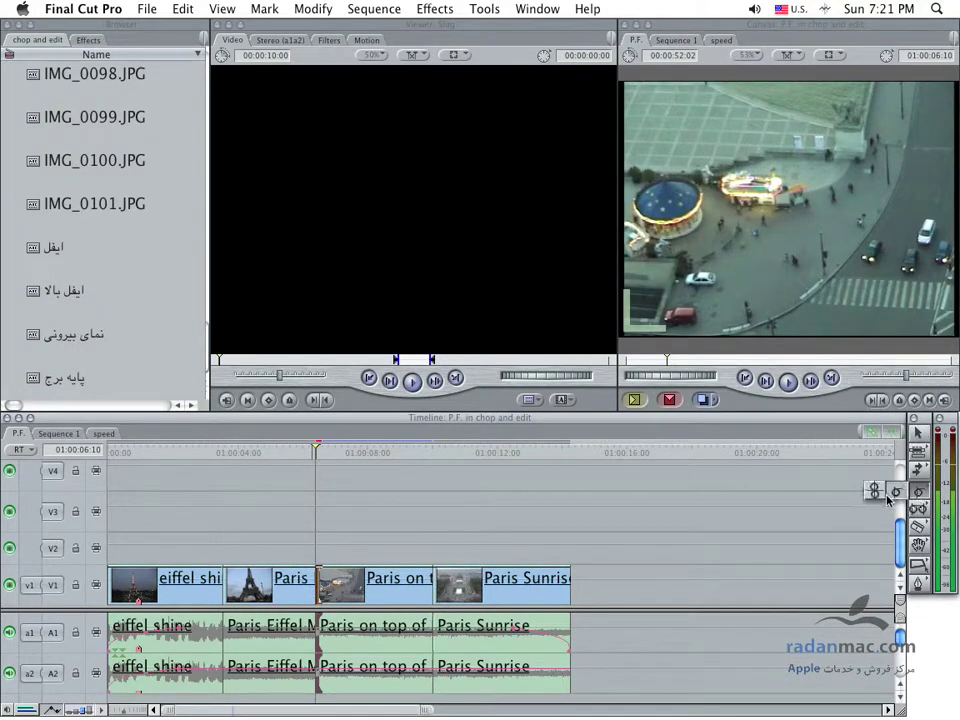
left_click(314, 581)
left_click_drag(314, 581, 340, 580)
Step: Undo the trial roll on the cut before Paris on top of Eiffel
key("super+z")
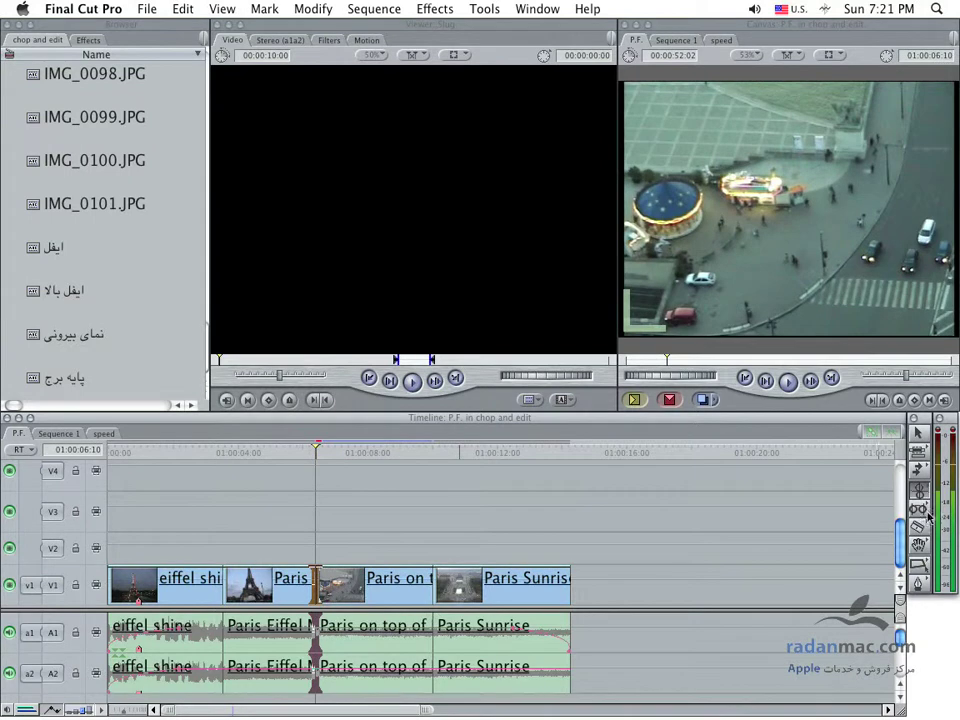
left_click_drag(918, 508, 862, 514)
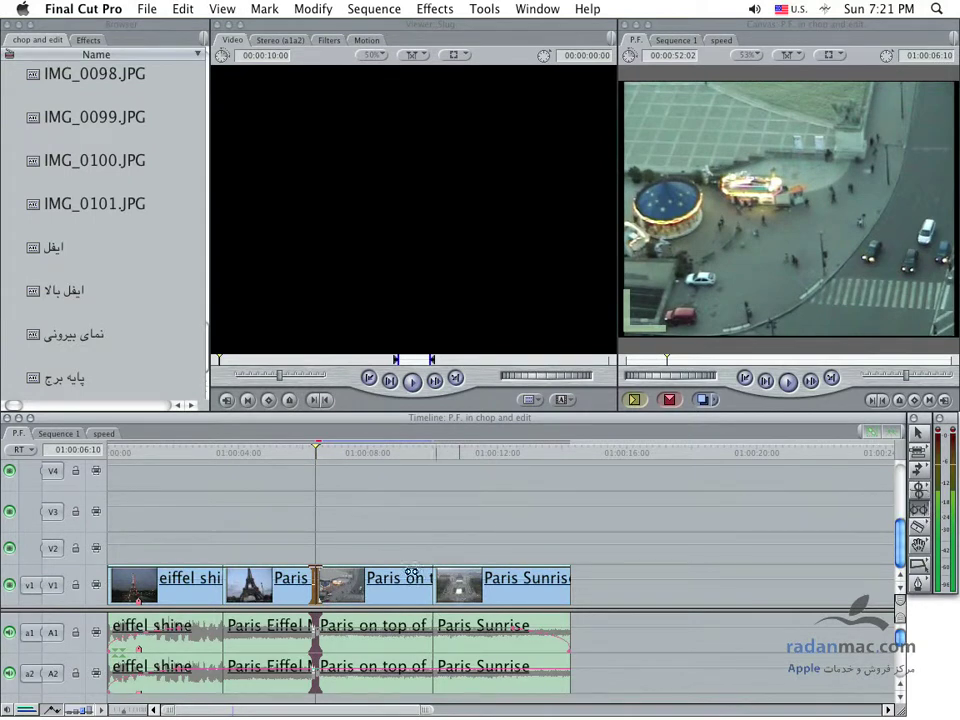
left_click(362, 548)
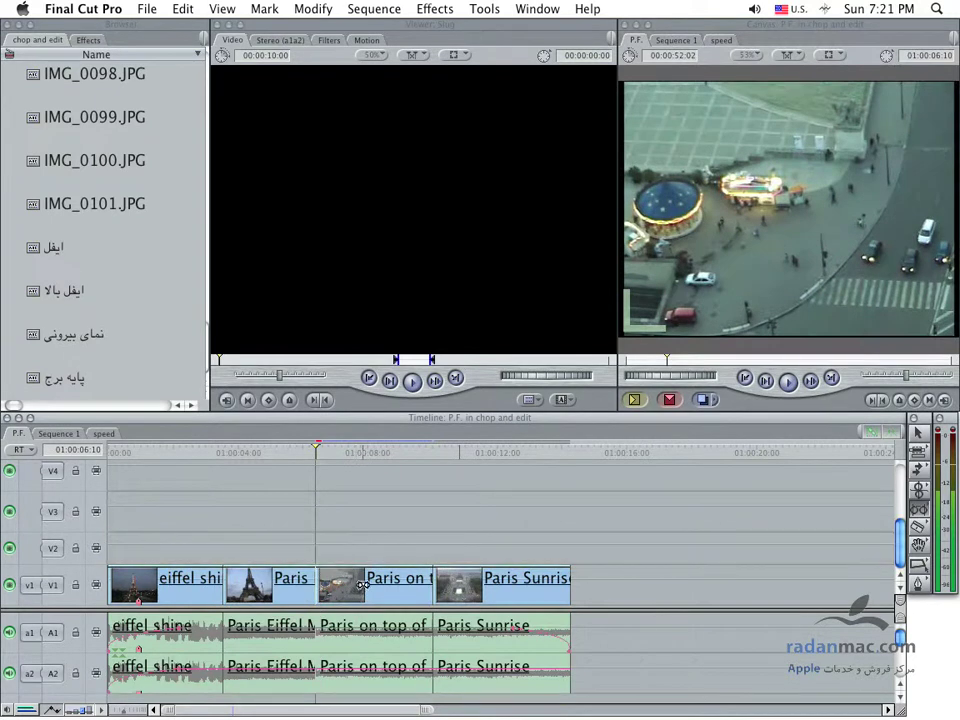
Step: Slip Paris on top of Eiffel to use source 00:00:06:00–00:00:09:15
left_click_drag(363, 589, 373, 589)
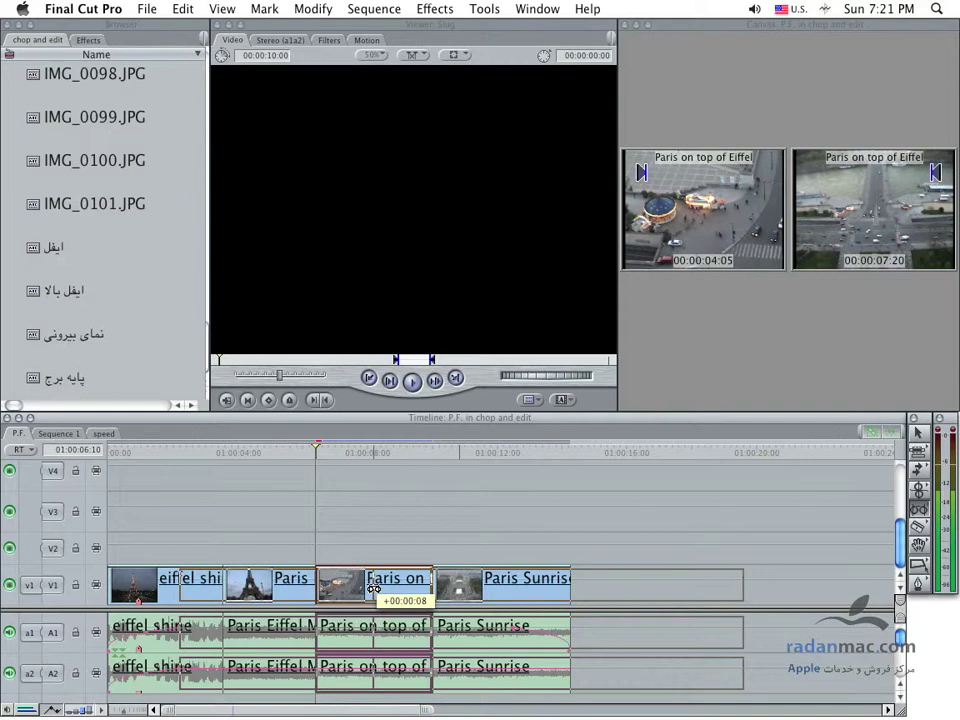
left_click_drag(373, 589, 329, 591)
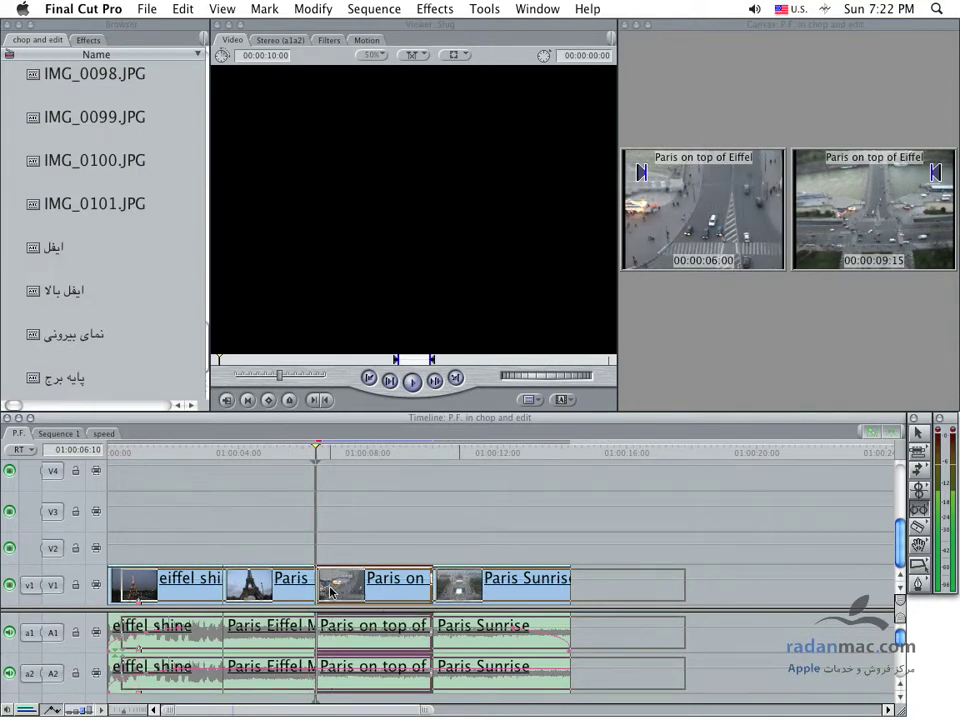
left_click_drag(329, 591, 329, 591)
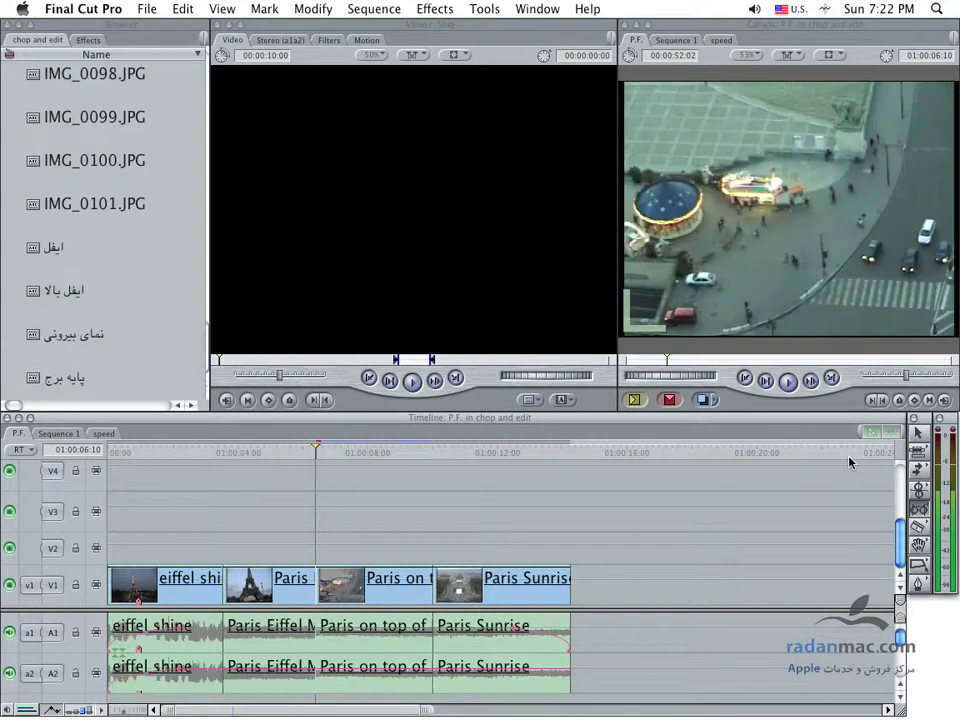
left_click(913, 432)
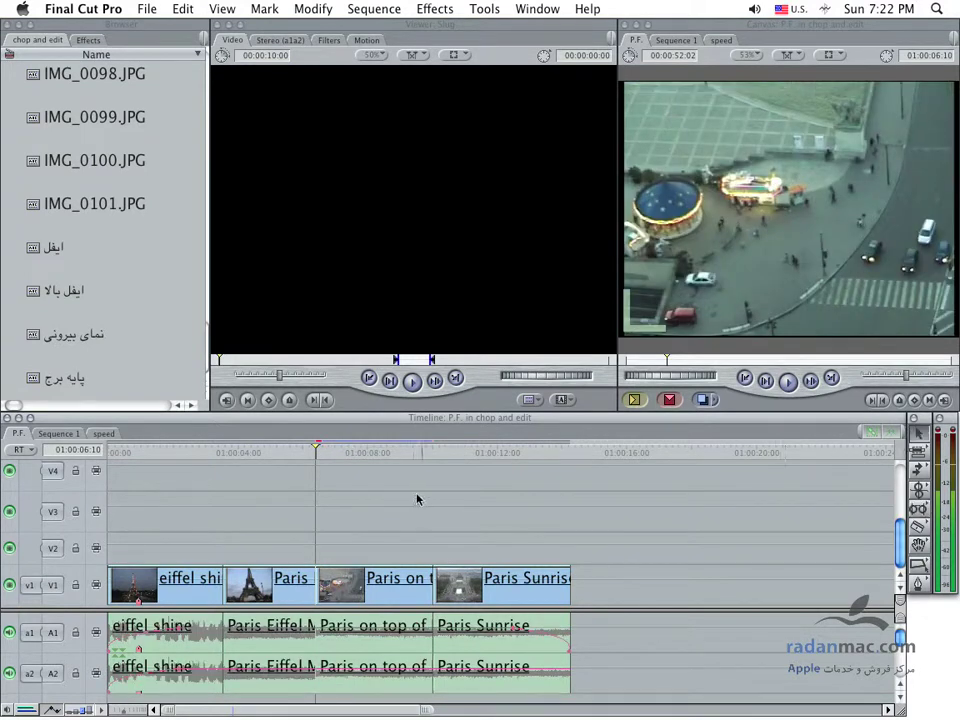
Step: Mark In and Out points around the Paris on top of Eiffel clip
left_click_drag(343, 452, 305, 456)
key("i")
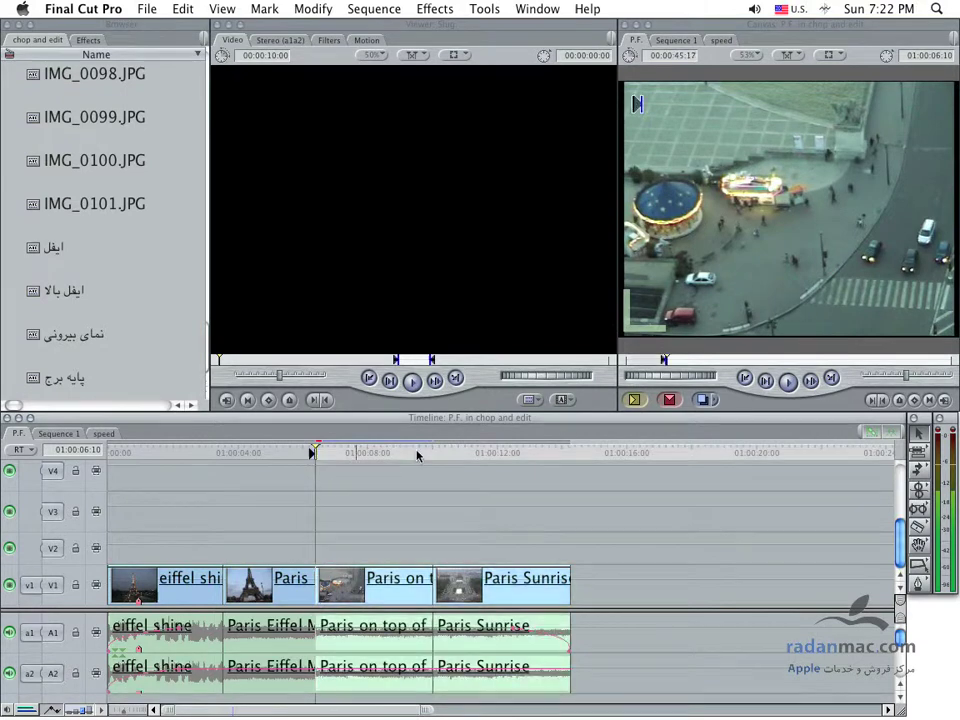
left_click(435, 453)
key("o")
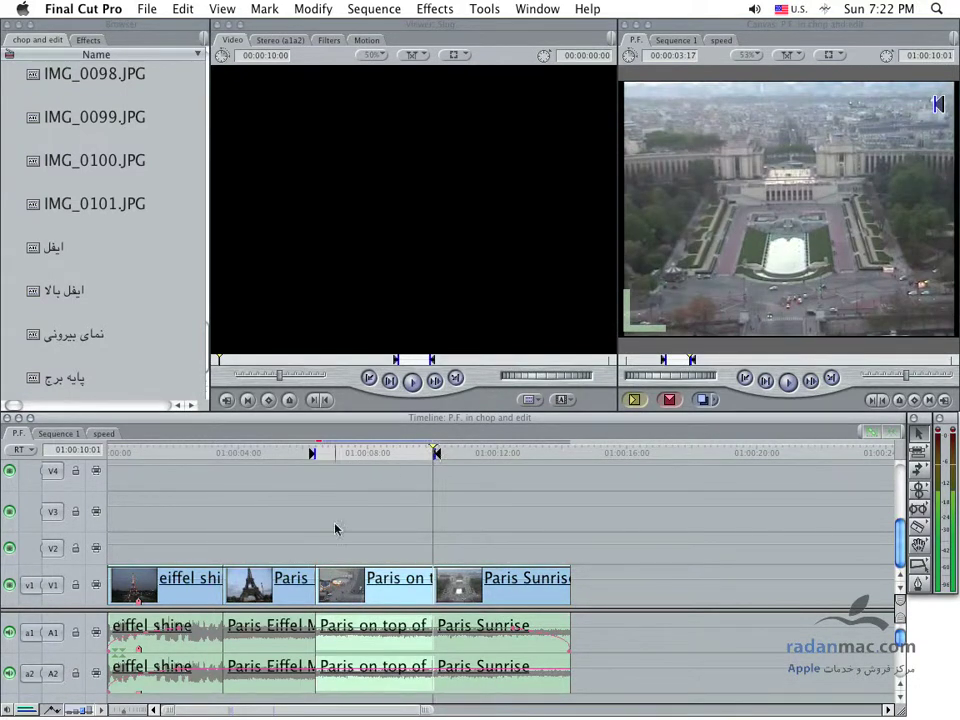
Step: Slip Paris on top of Eiffel to start around source 00:00:04:22
mouse_move(392, 452)
left_mouse_down()
mouse_move(328, 456)
mouse_move(479, 452)
left_mouse_up()
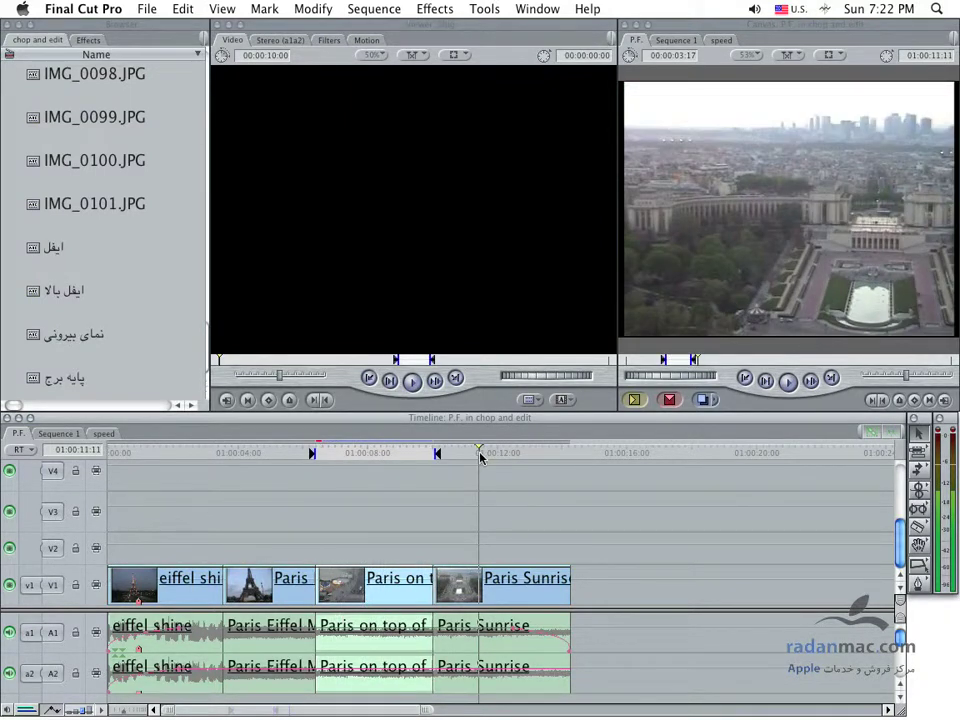
left_click_drag(372, 451, 327, 461)
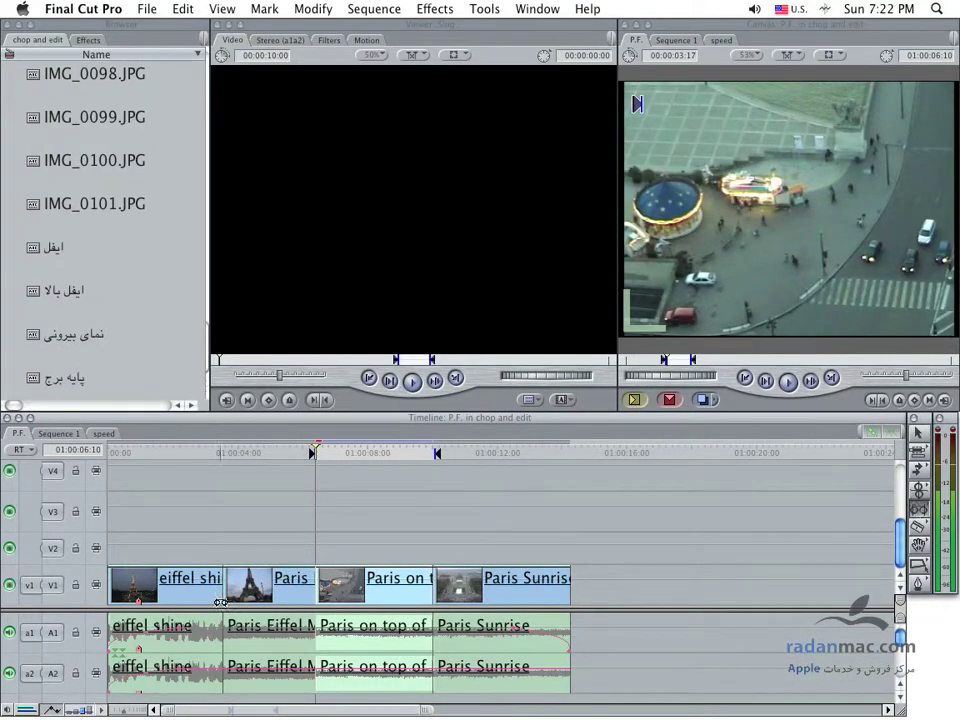
mouse_move(336, 580)
left_mouse_down()
mouse_move(349, 576)
mouse_move(330, 576)
left_mouse_up()
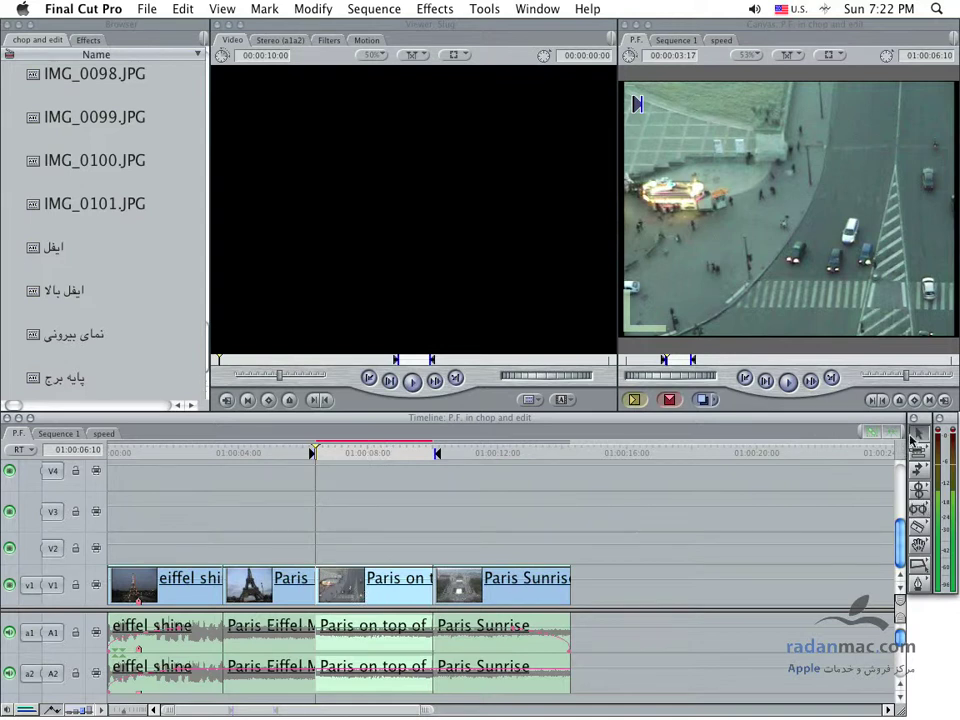
Step: Move Paris on top of Eiffel's In point later in the Viewer and shift the clip left to close the gap
left_click(384, 591)
double_click(384, 591)
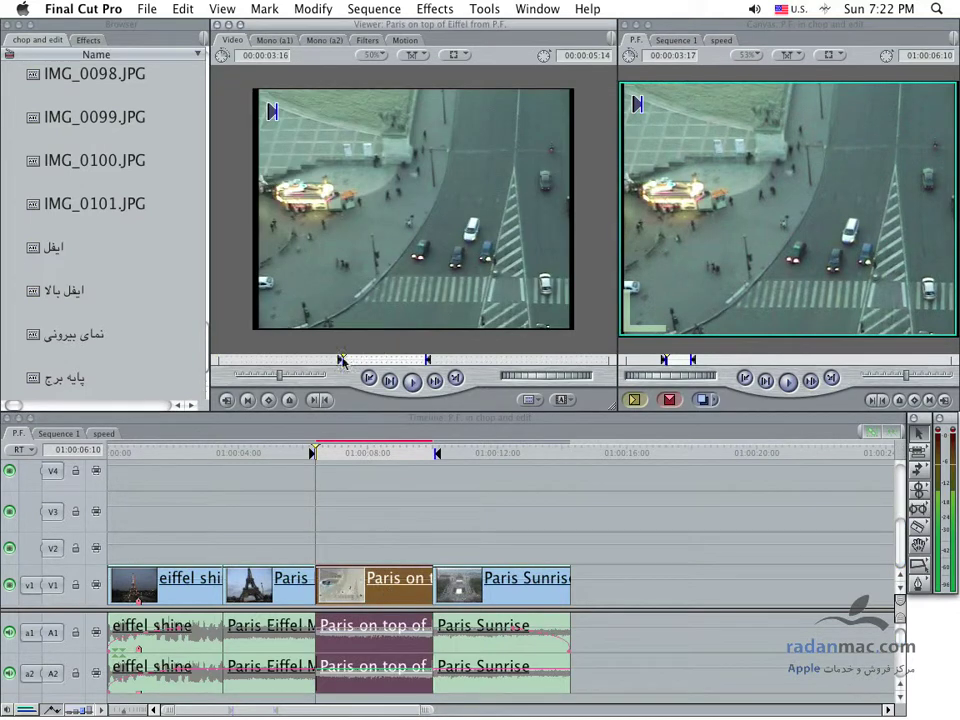
left_click_drag(341, 360, 357, 360)
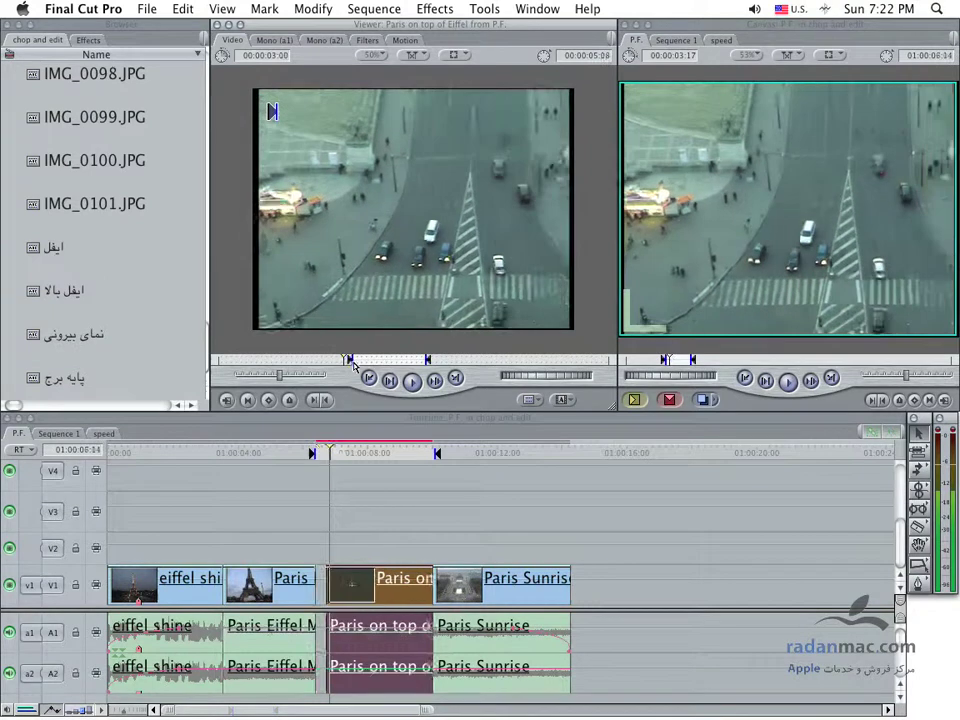
left_click_drag(428, 362, 435, 362)
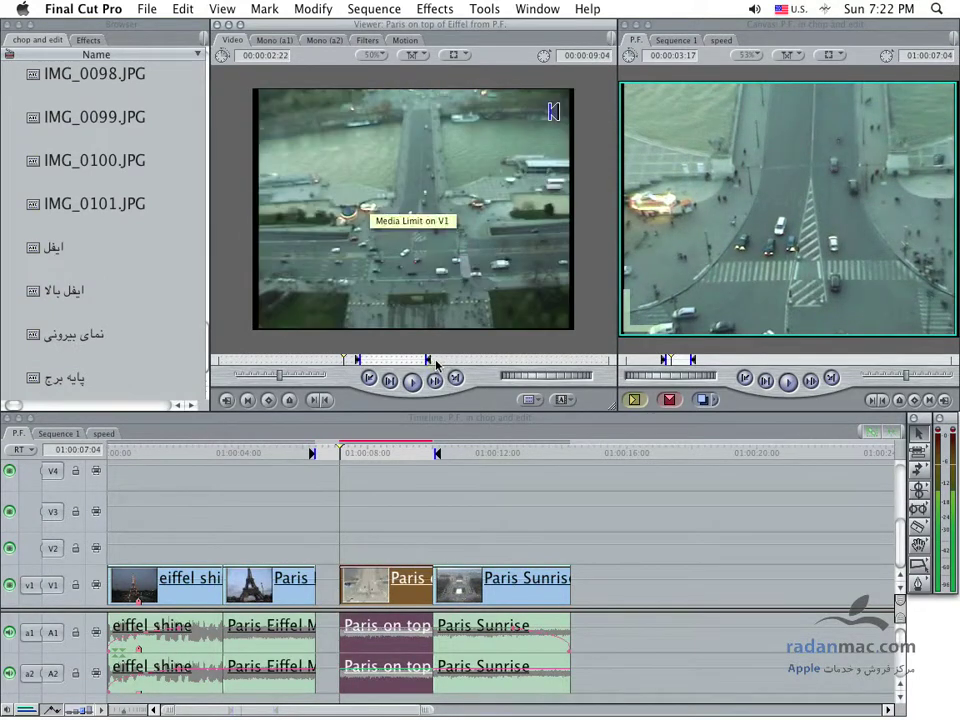
left_click_drag(389, 580, 364, 580)
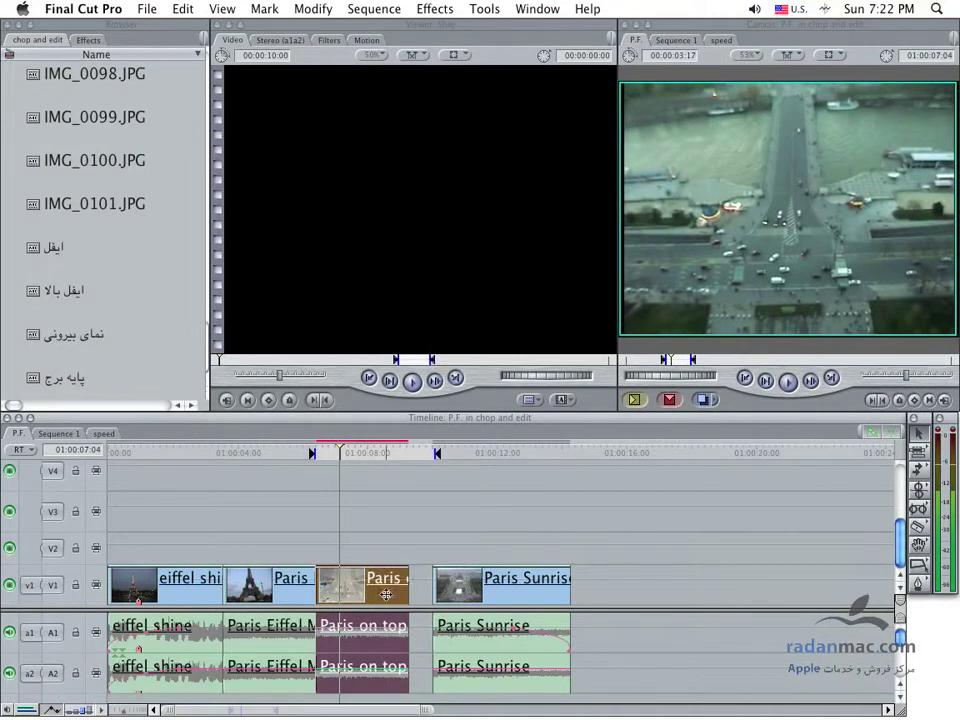
Step: Extend its Out point to the media limit, so it runs 00:00:03:16 up to Paris Sunrise
double_click(400, 578)
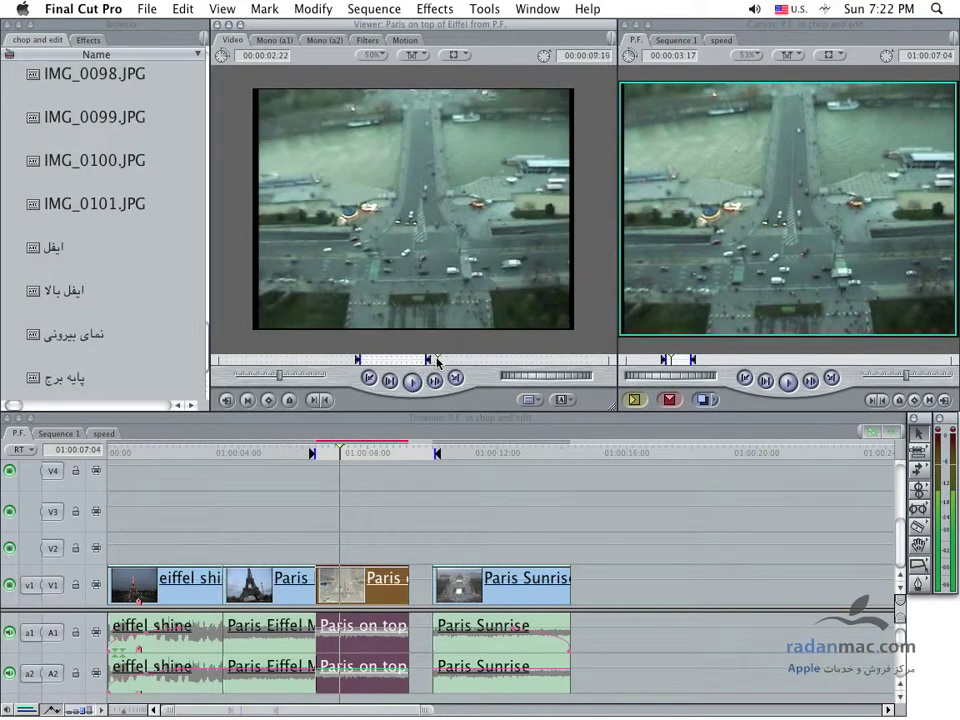
left_click_drag(429, 360, 446, 360)
left_click(368, 513)
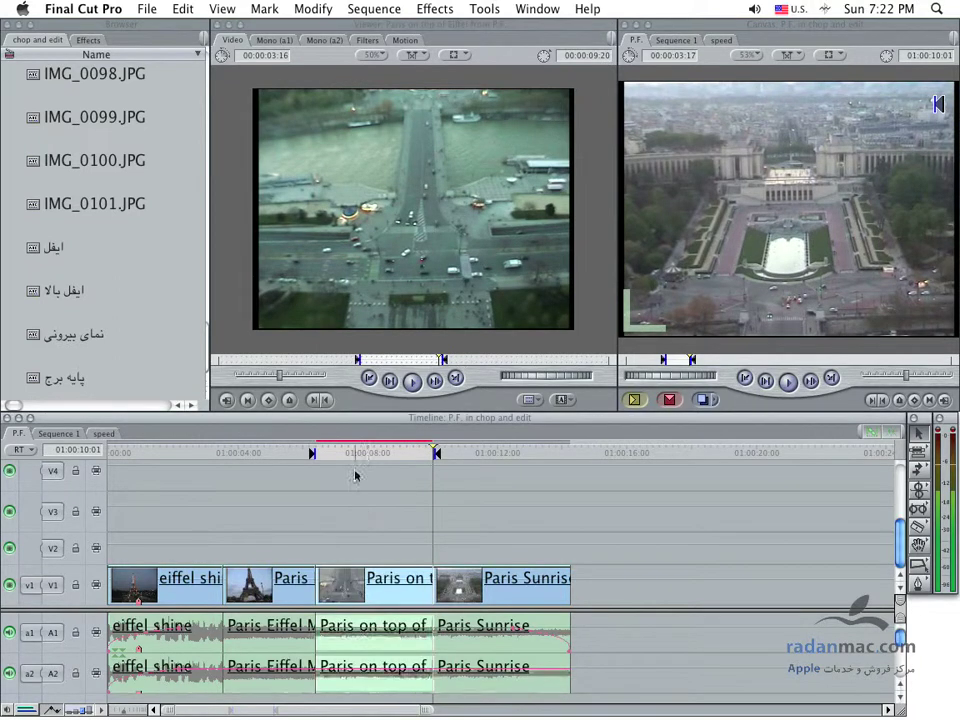
Step: Clear In/Out with Option-X, then test and undo a later Viewer In point
key("alt+x")
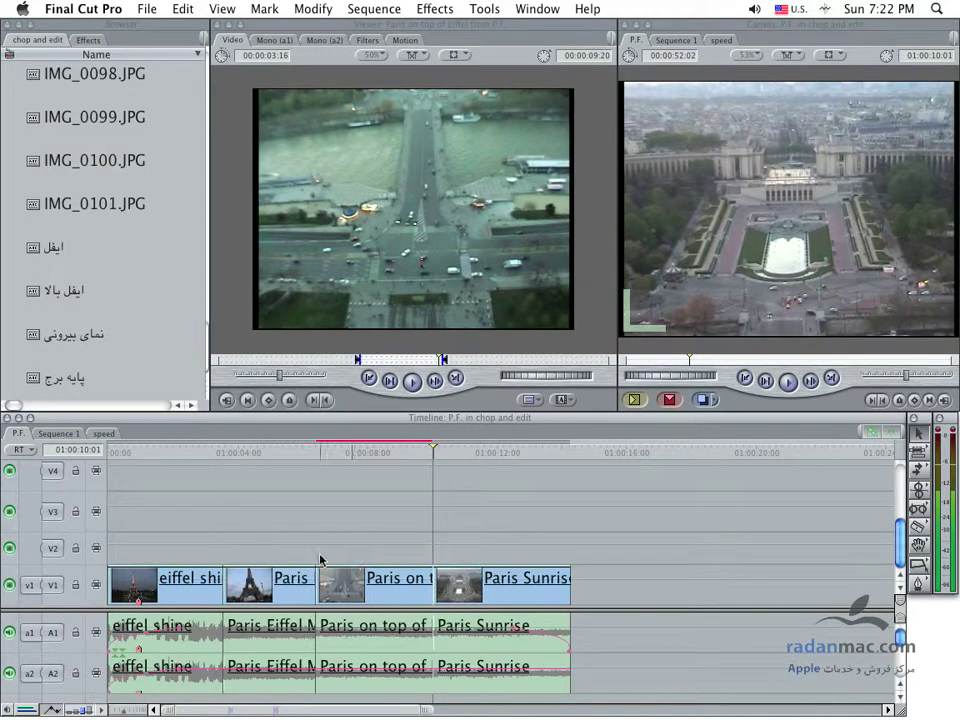
left_click_drag(316, 555, 377, 530)
left_click_drag(357, 359, 371, 365)
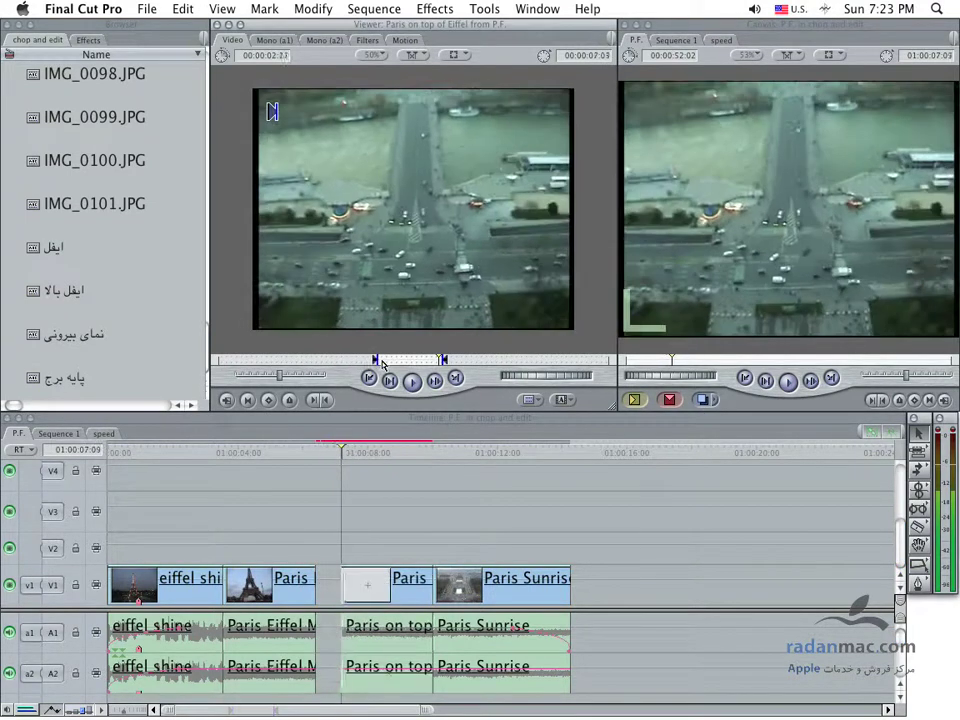
key("super+z")
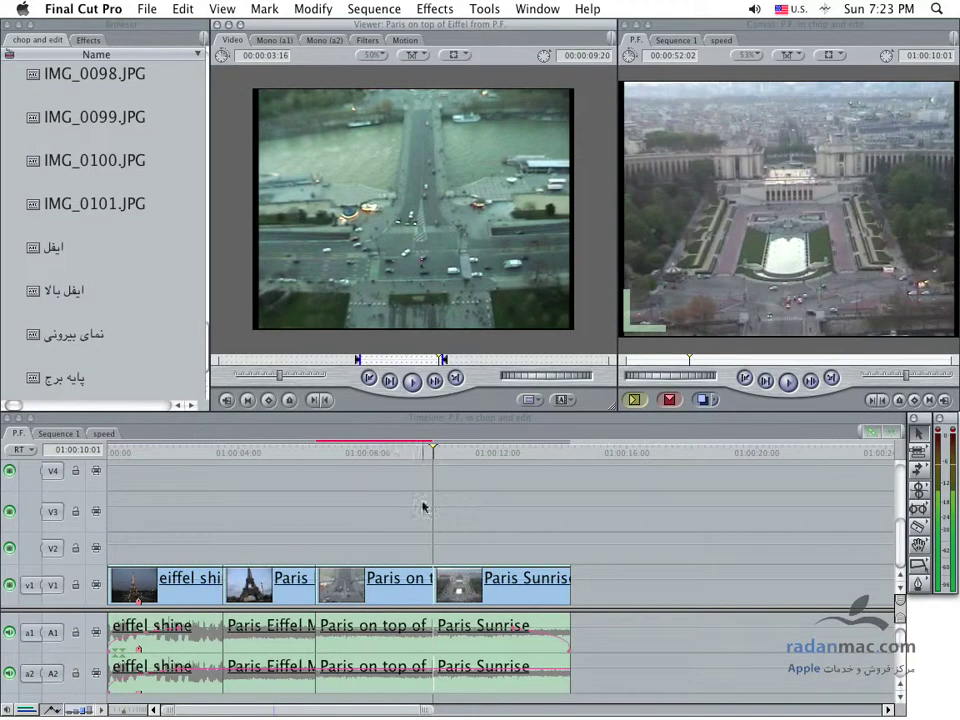
left_click(385, 497)
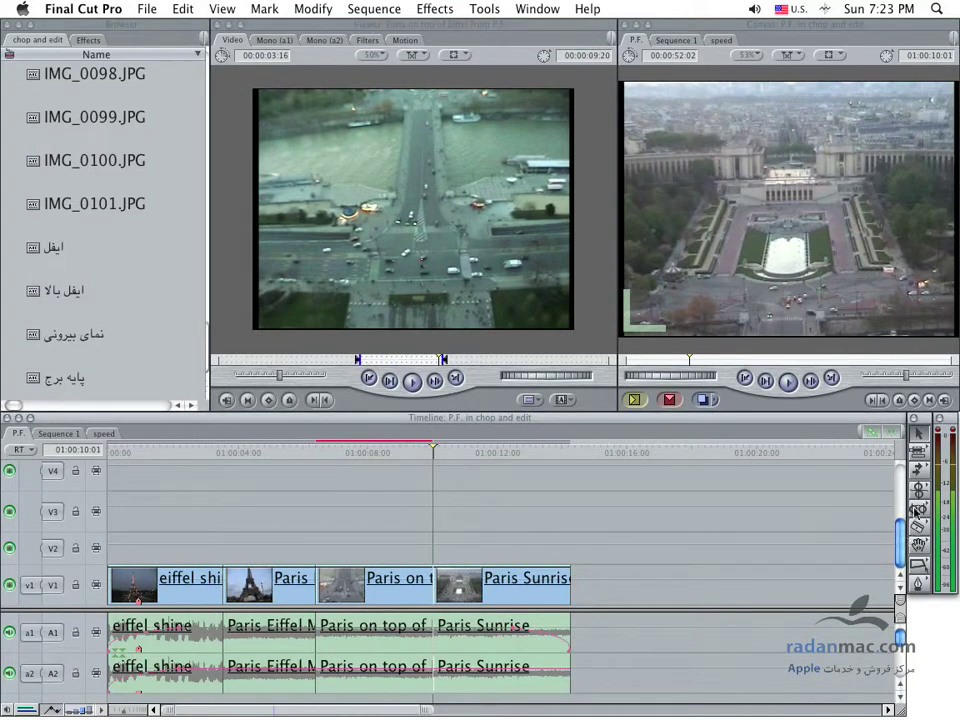
Step: Try sliding Paris on top of Eiffel right, then undo to restore the edit points
left_click_drag(921, 513, 880, 513)
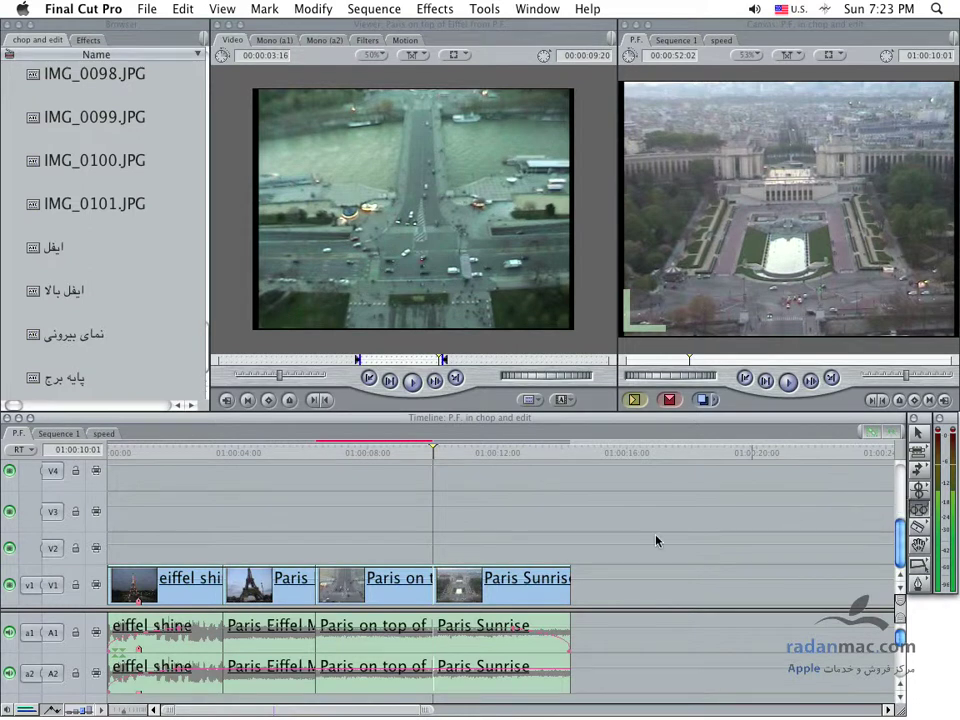
left_click_drag(378, 582, 373, 583)
left_click_drag(374, 582, 410, 583)
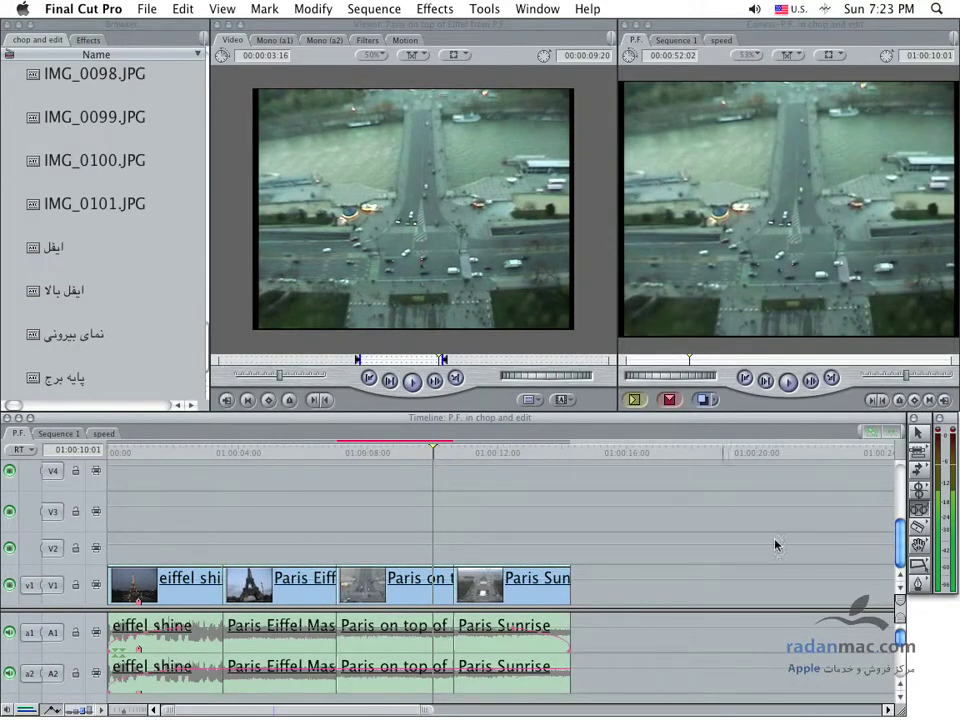
key("super+z")
mouse_move(918, 490)
left_mouse_down()
mouse_move(869, 500)
mouse_move(871, 519)
mouse_move(856, 517)
left_mouse_up()
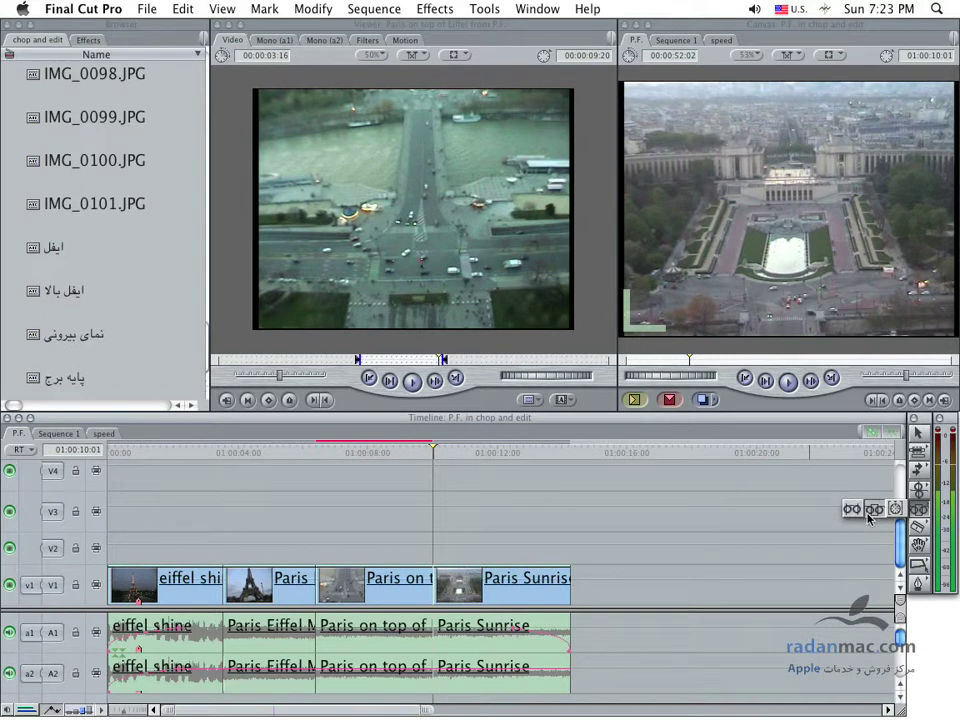
left_click_drag(856, 517, 854, 512)
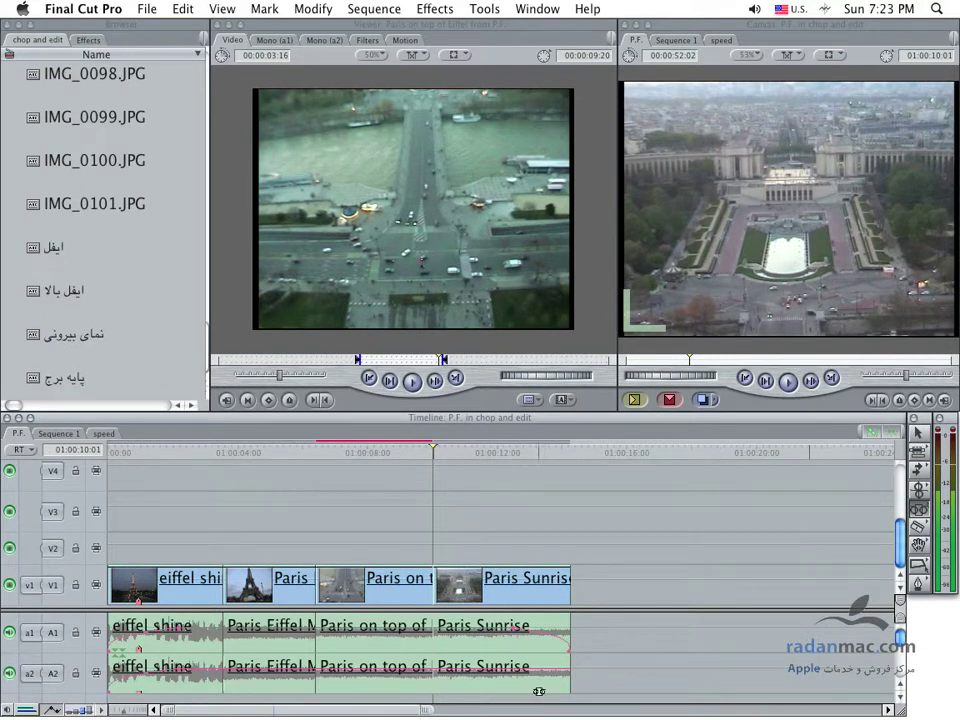
Step: Slide Paris on top of Eiffel about 16 frames later, lengthening Paris Eiffel Master and shortening Paris Sunrise
left_click_drag(918, 509, 873, 512)
mouse_move(360, 581)
left_mouse_down()
mouse_move(386, 582)
mouse_move(377, 583)
left_mouse_up()
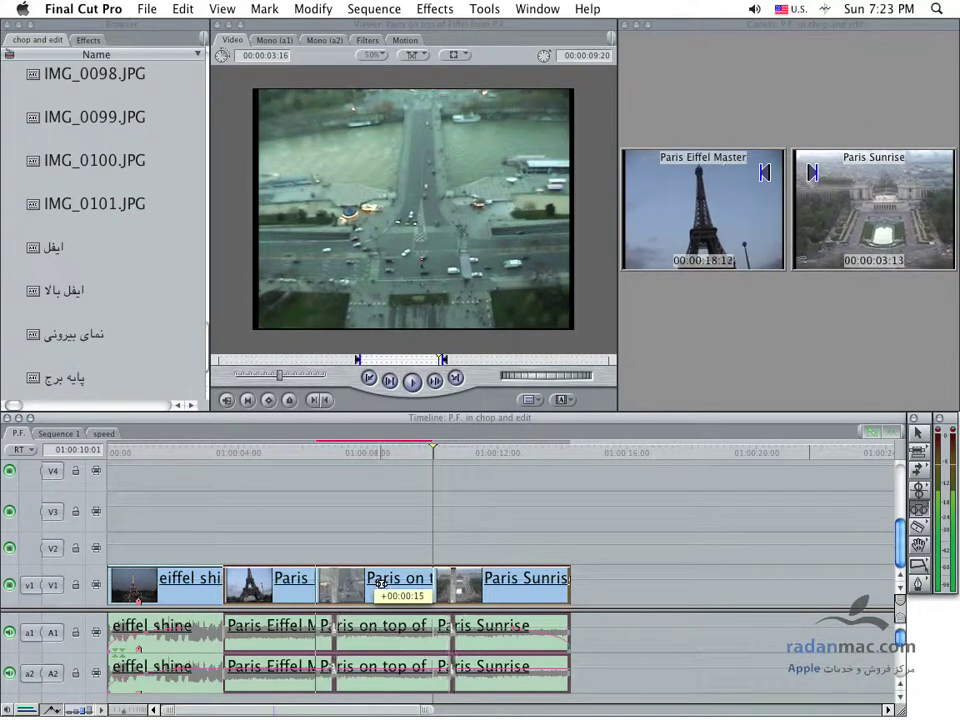
left_click_drag(377, 583, 384, 583)
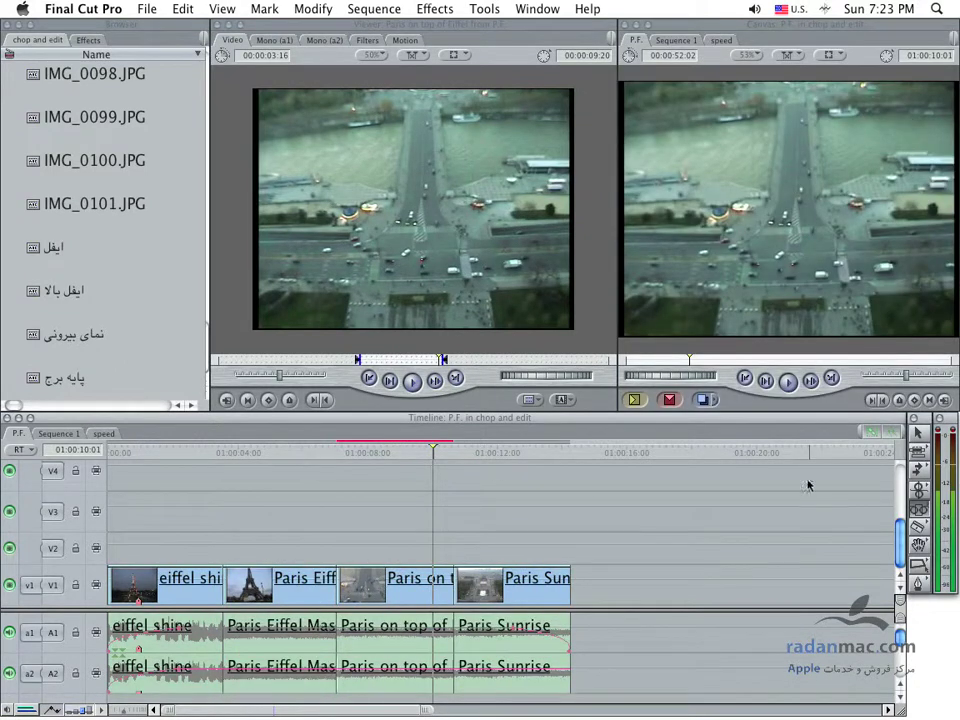
Step: Undo the slide of the Paris on top of Eiffel clip
left_click(280, 583)
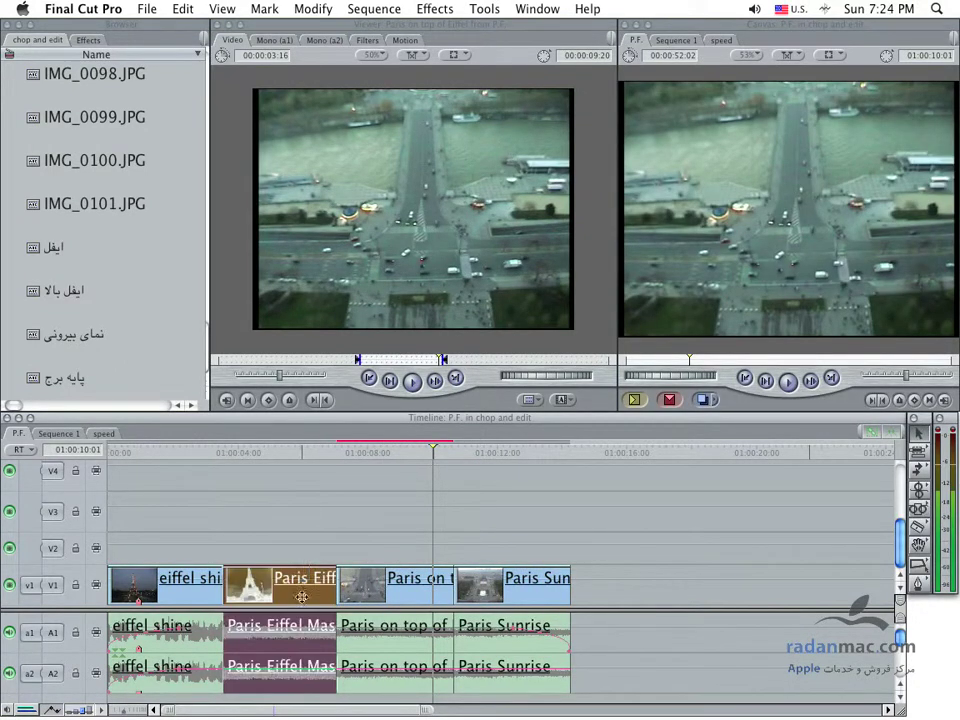
left_click(330, 523)
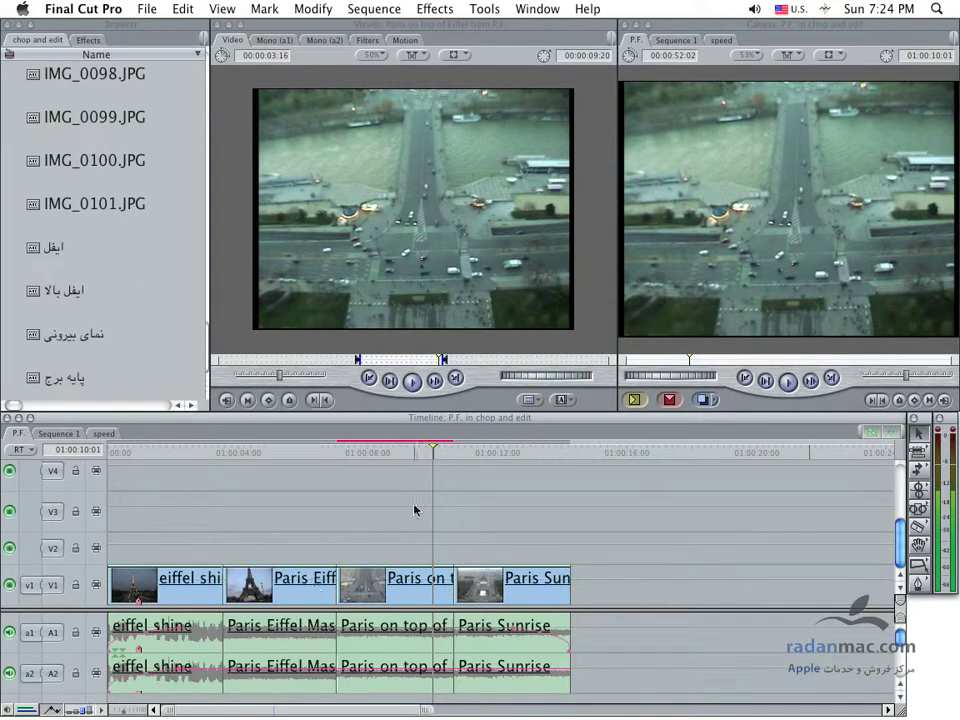
key("super+z")
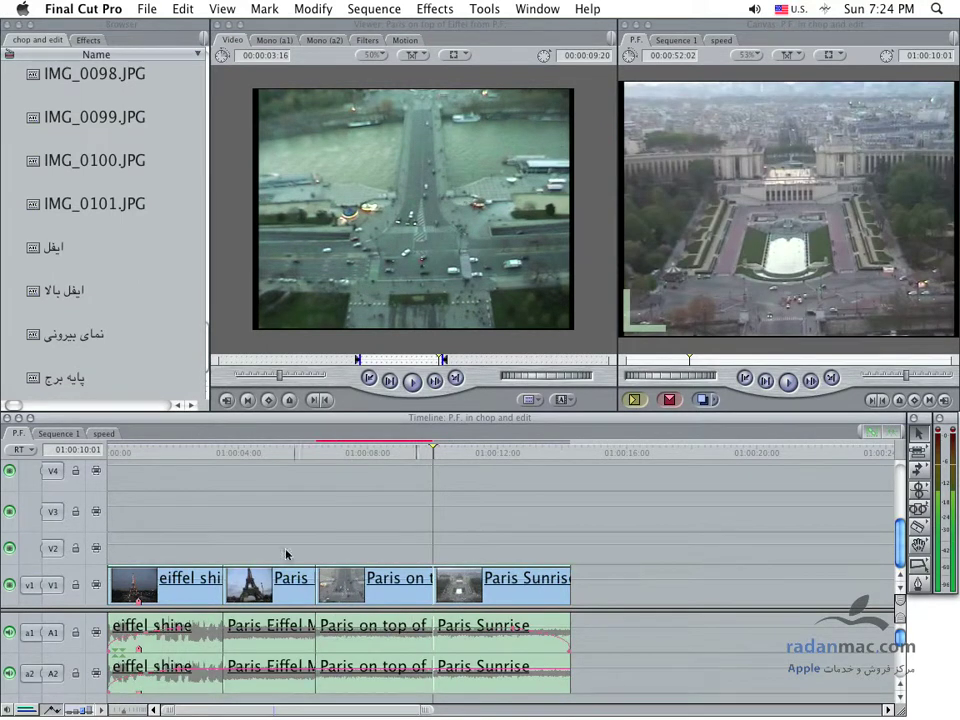
Step: Add Marker 1 to Paris Eiffel Master and Paris Sunrise
double_click(270, 580)
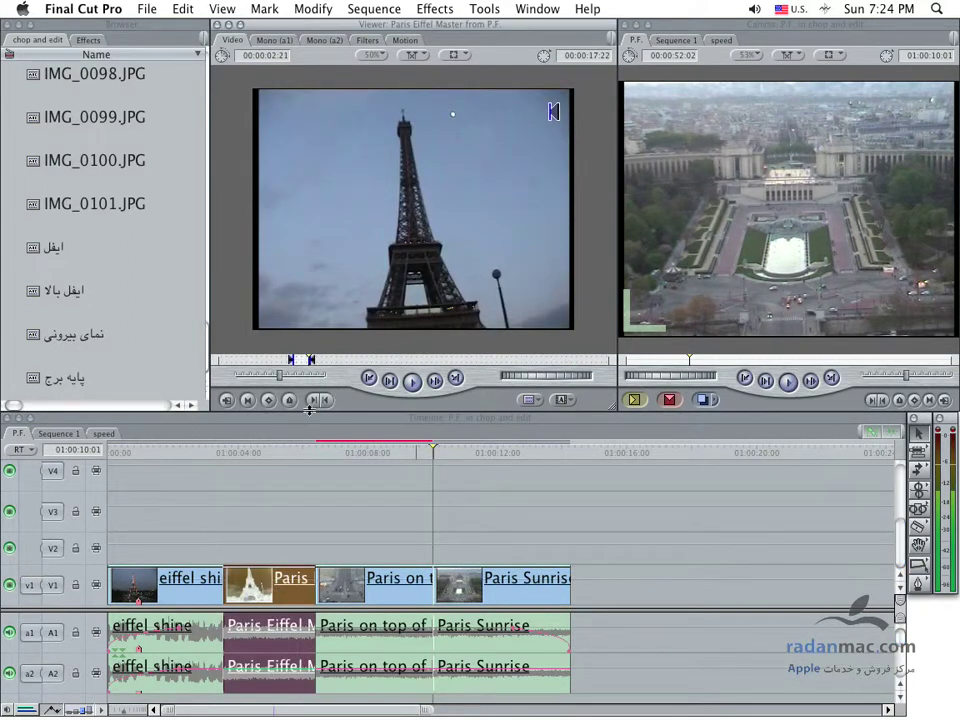
key("m")
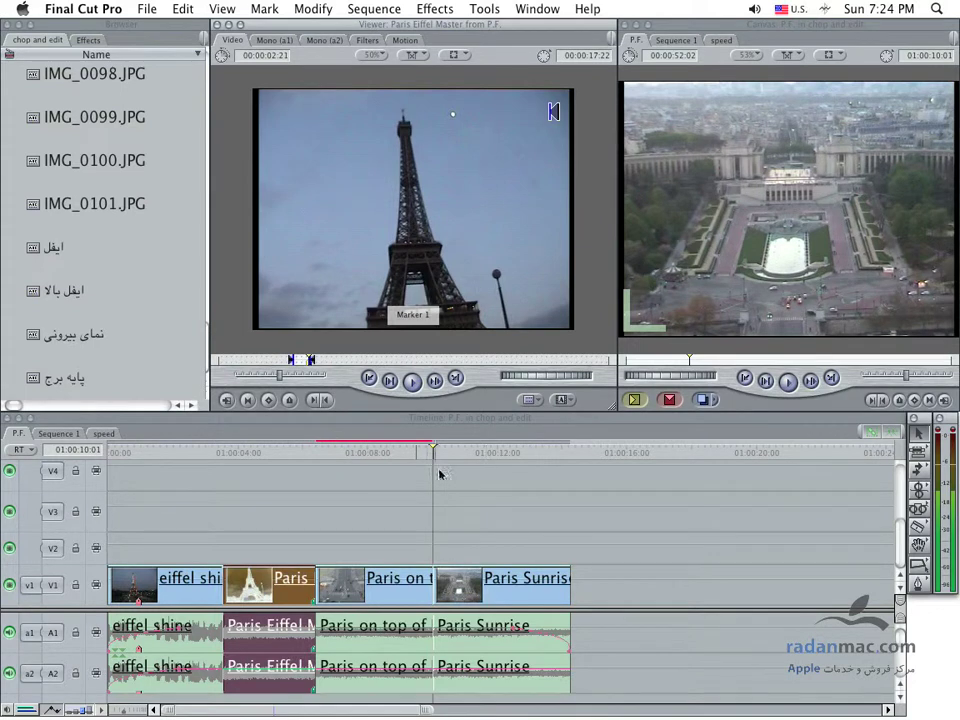
left_click(294, 508)
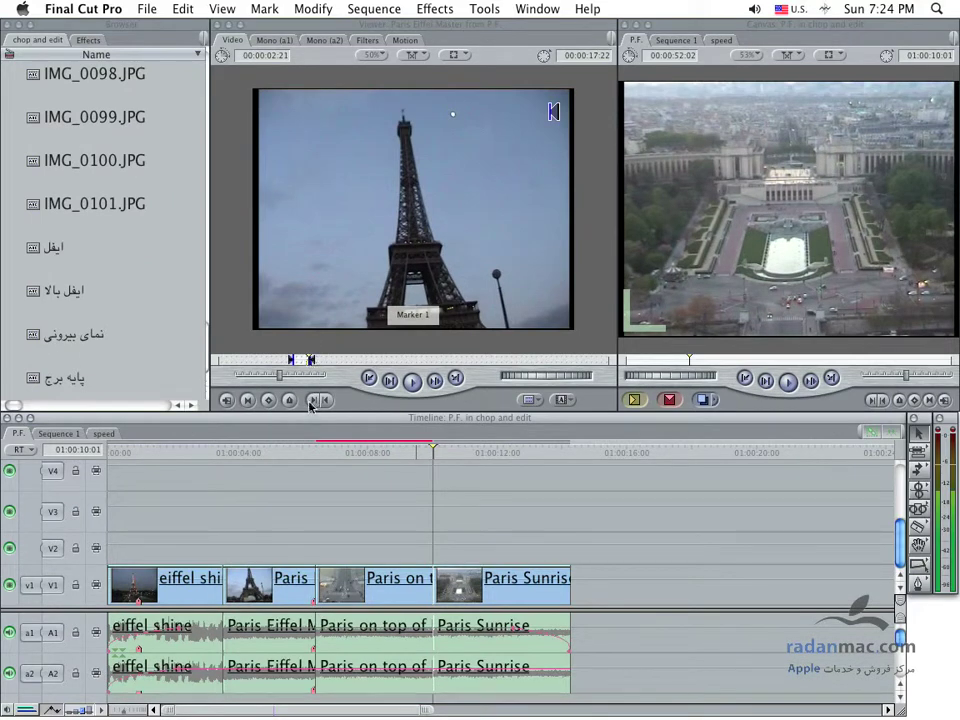
key("Return")
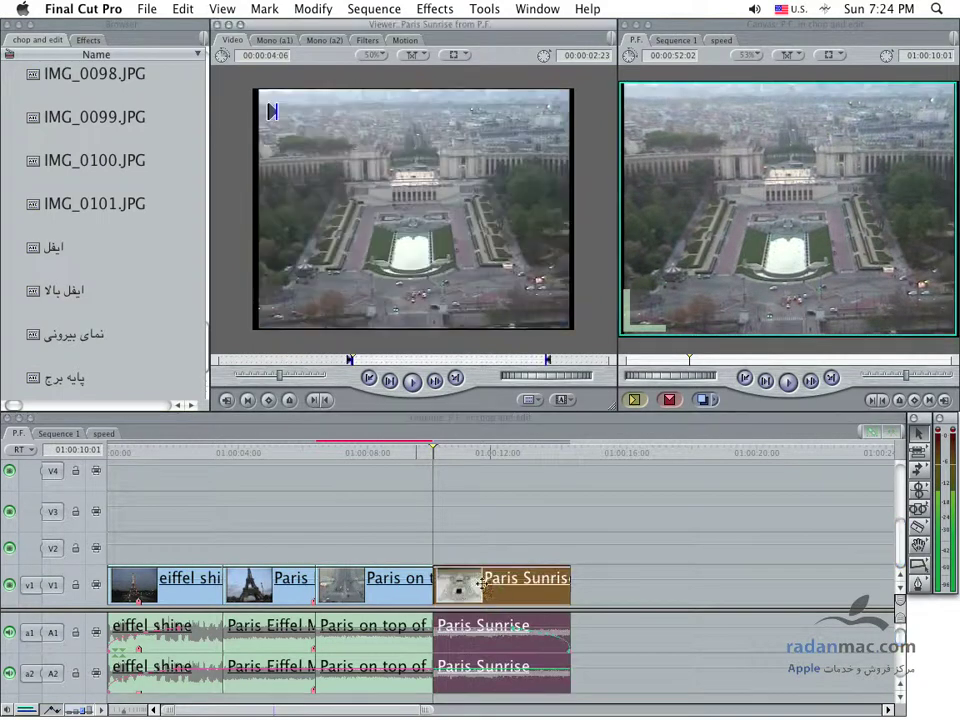
left_click(291, 401)
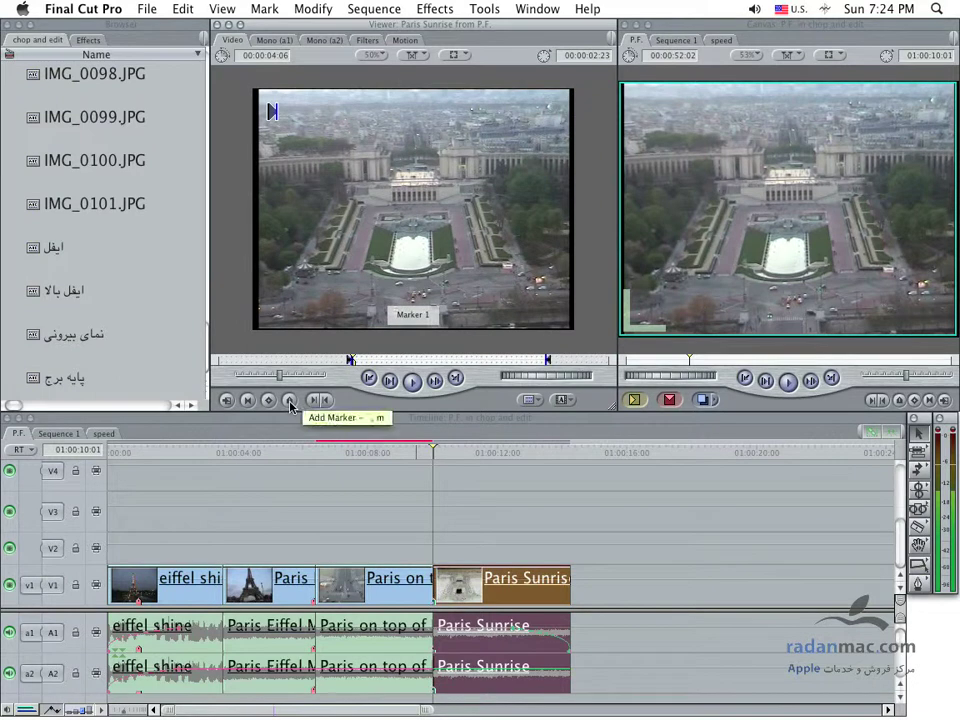
left_click(411, 500)
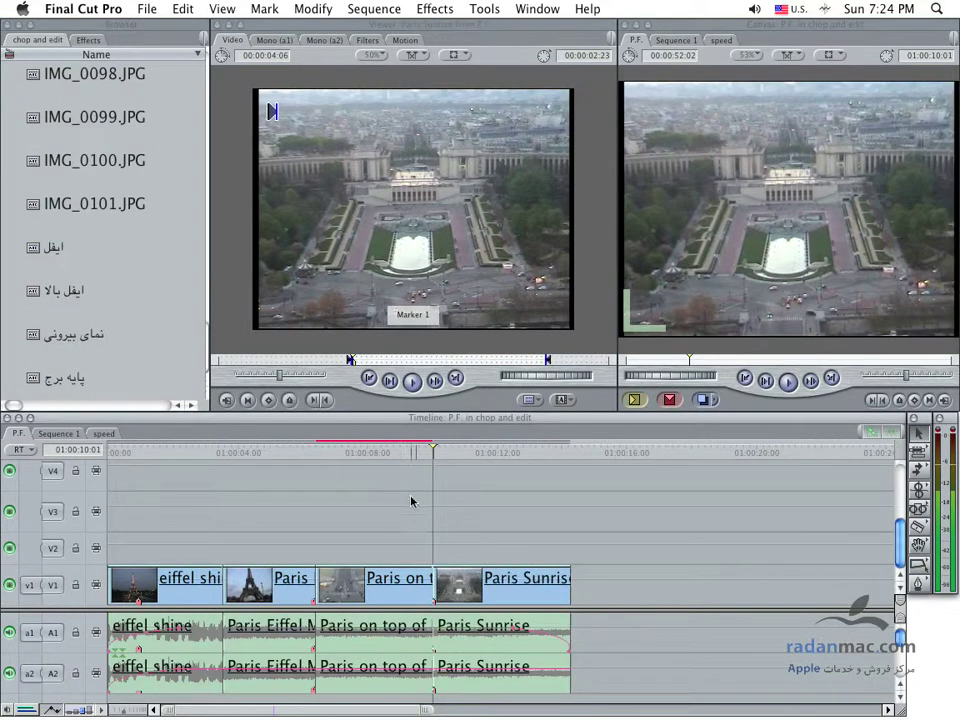
left_click(920, 507)
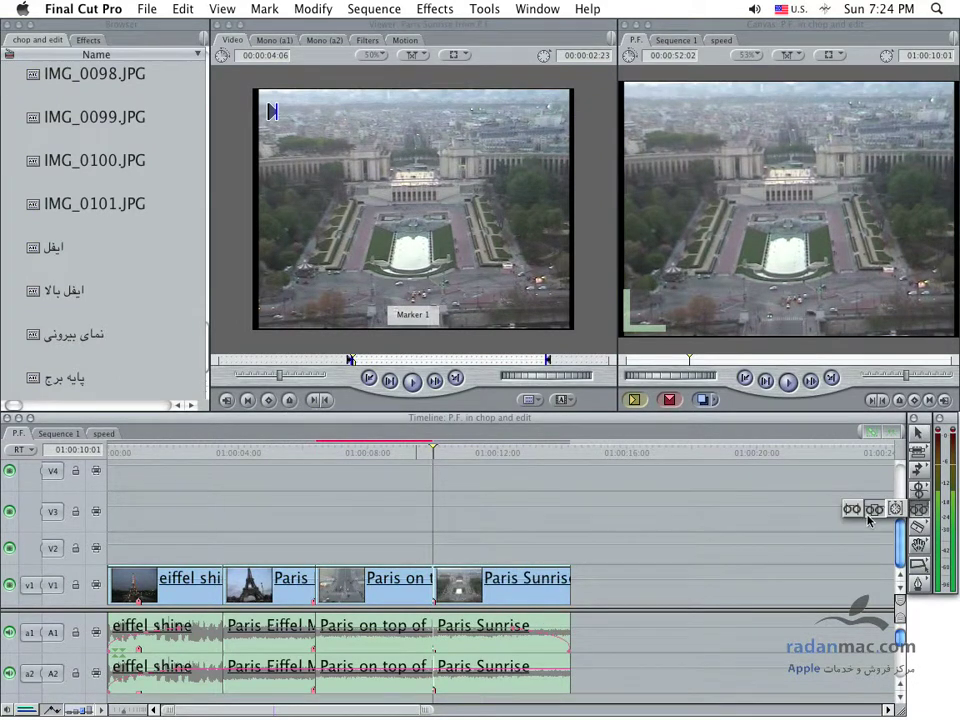
Step: Slide Paris on top of Eiffel 00:00:15 later with the Slide tool
left_click(868, 514)
left_click(378, 589)
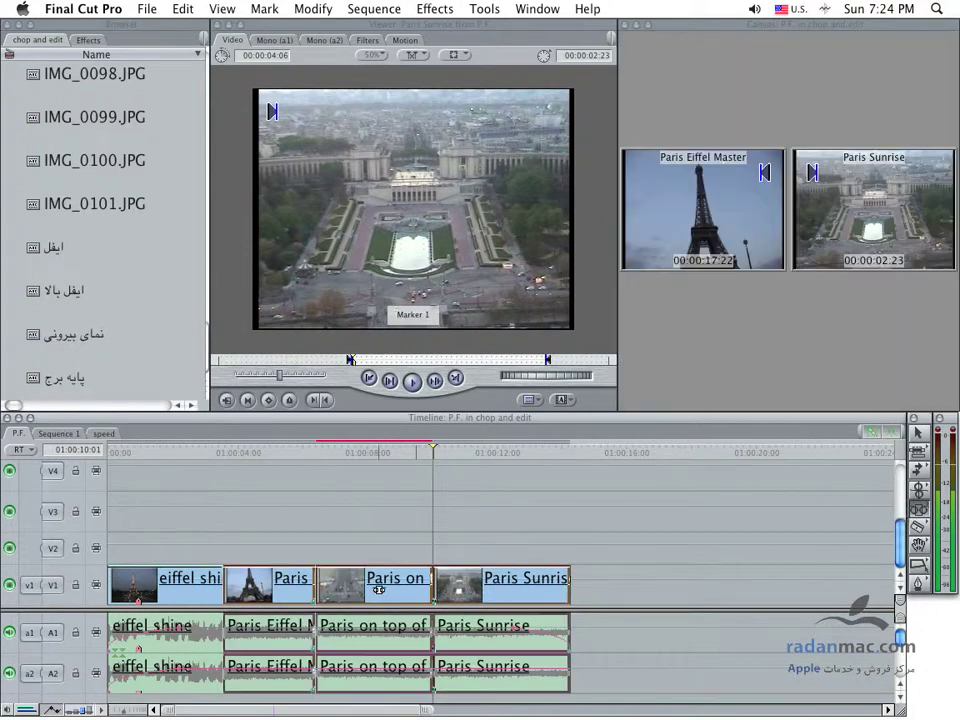
left_click_drag(378, 589, 398, 594)
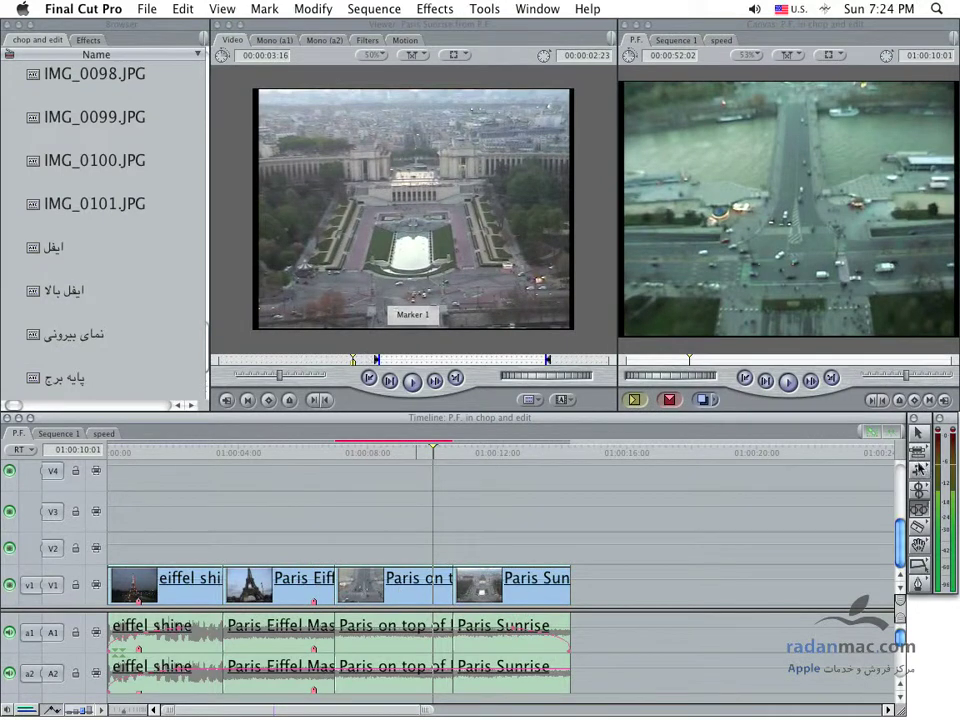
Step: Open Paris Sunrise and Paris Eiffel Master in the Viewer to check their changed edges
double_click(510, 587)
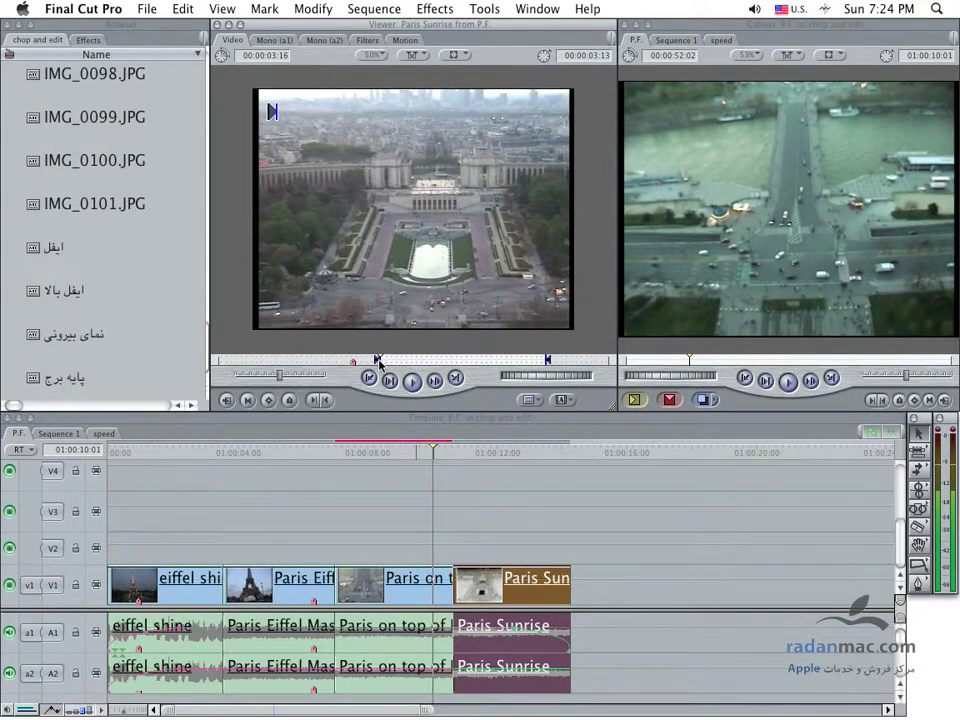
left_click(300, 476)
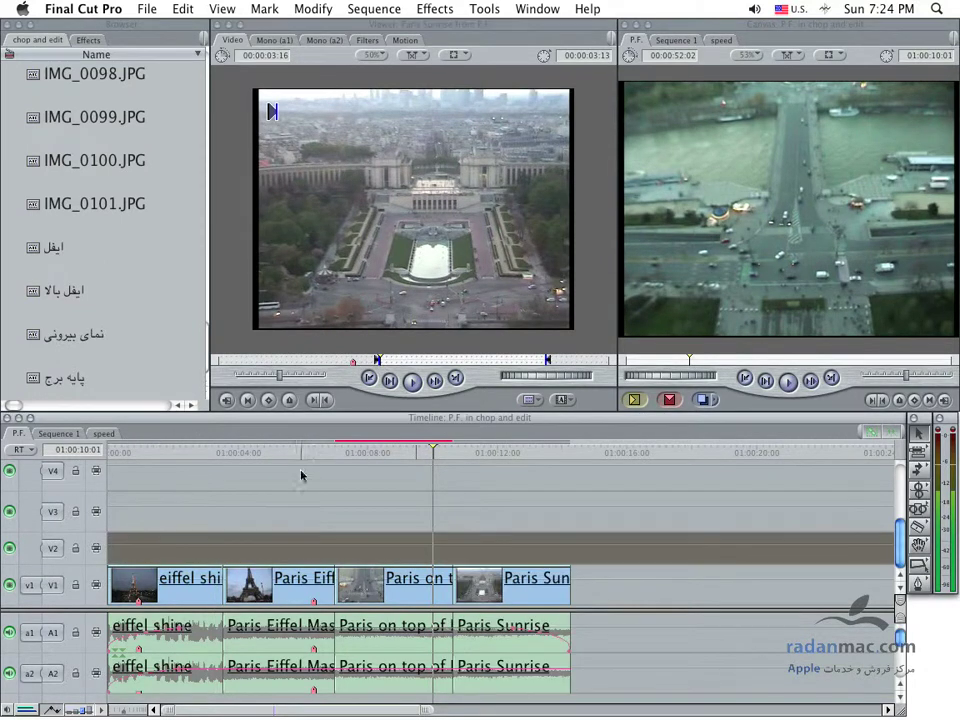
double_click(280, 585)
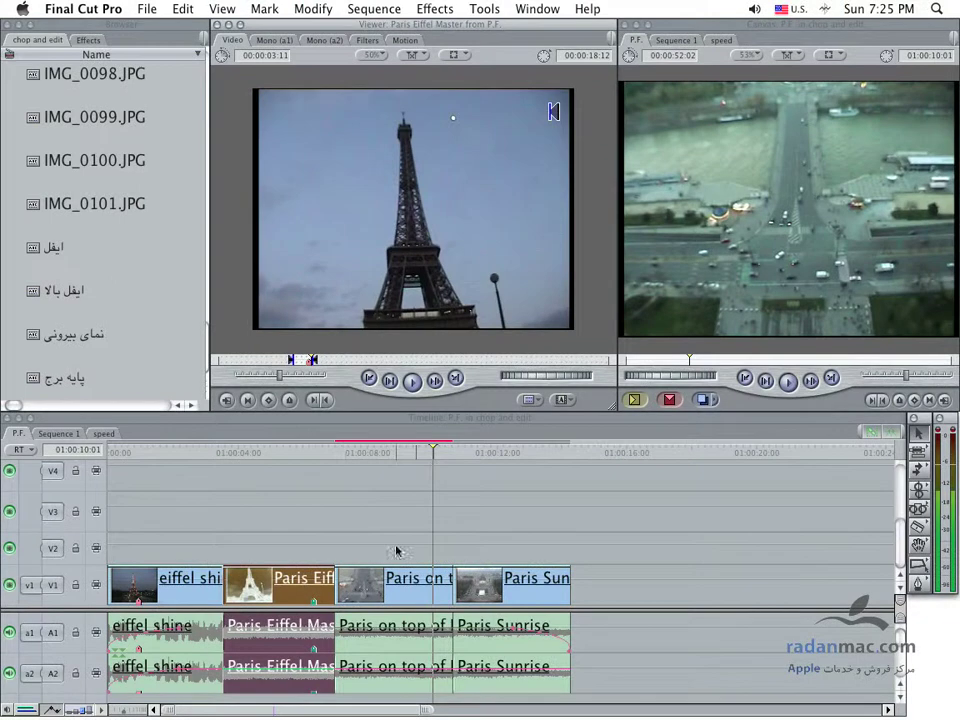
Step: Slide Paris on top of Eiffel 00:00:15 earlier, shortening Paris Eiffel Master and lengthening Paris Sunrise
left_click(684, 540)
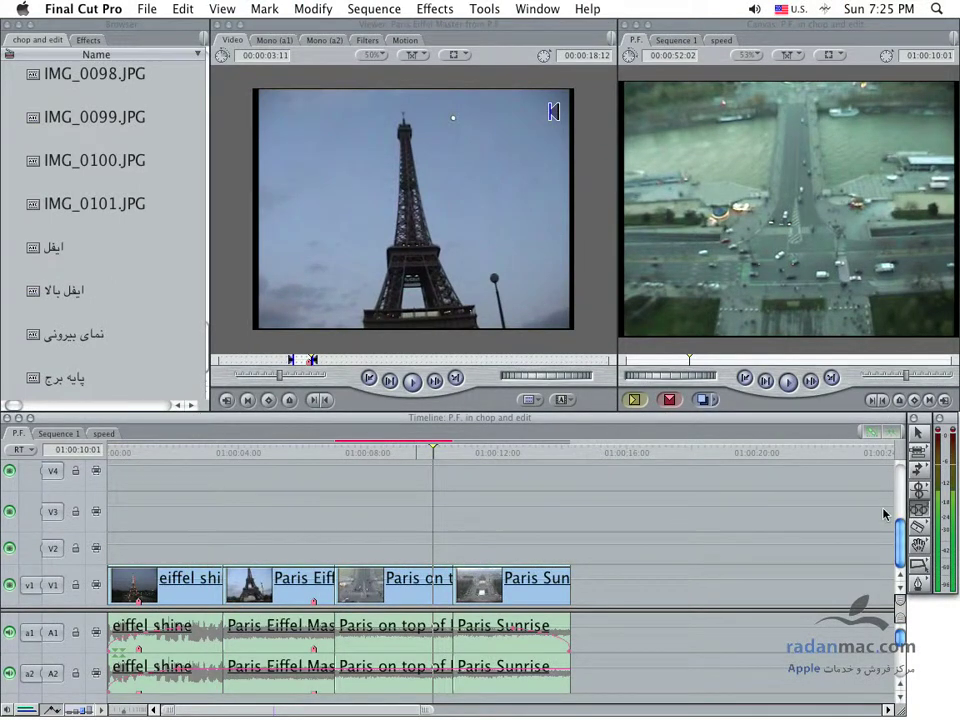
left_click_drag(374, 583, 402, 581)
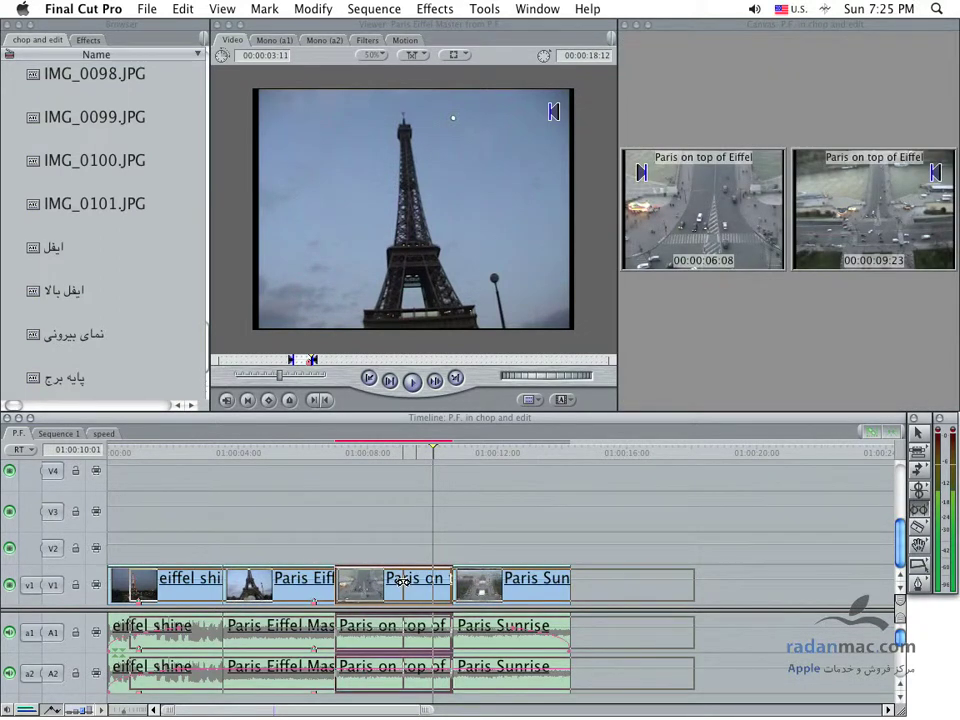
left_click_drag(402, 581, 405, 584)
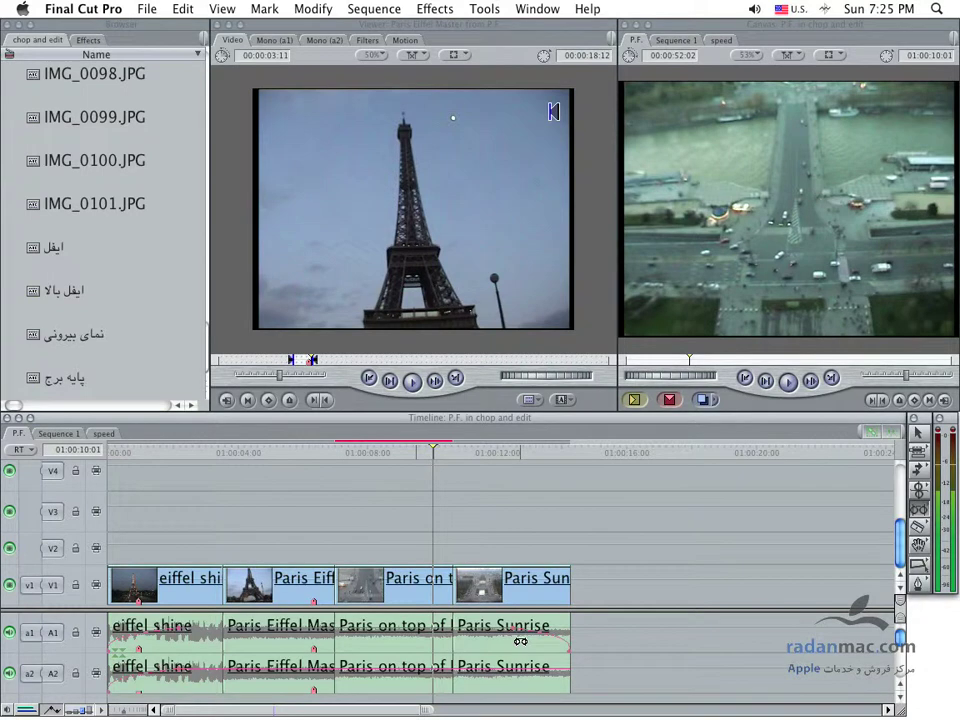
left_click_drag(918, 508, 876, 511)
left_click_drag(388, 591, 377, 585)
left_click(420, 596)
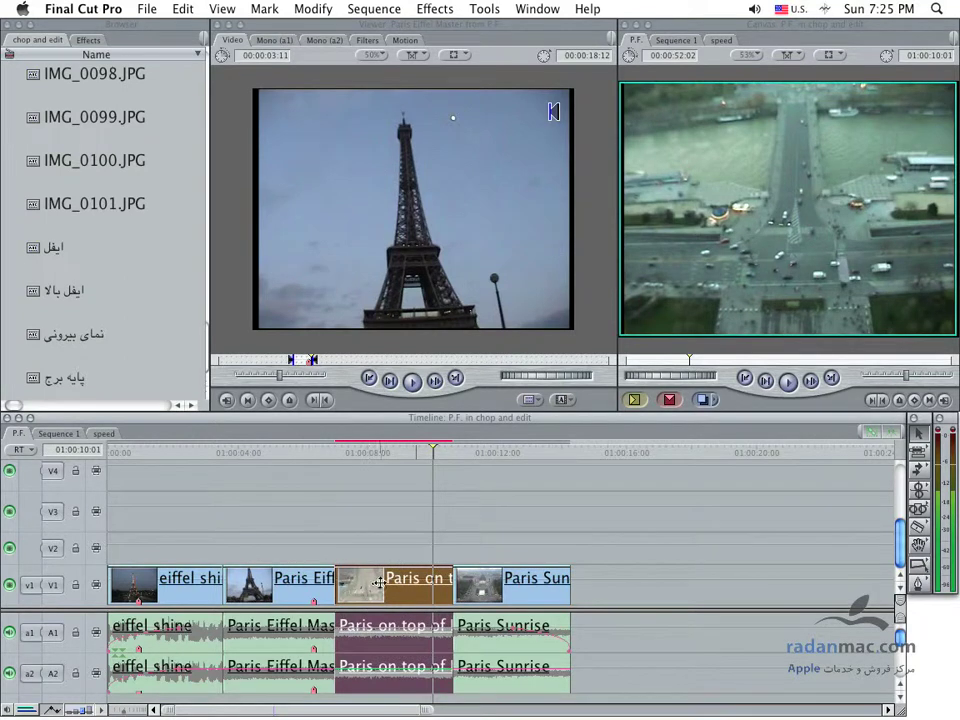
left_click(317, 508)
left_click(280, 588)
left_click(512, 588)
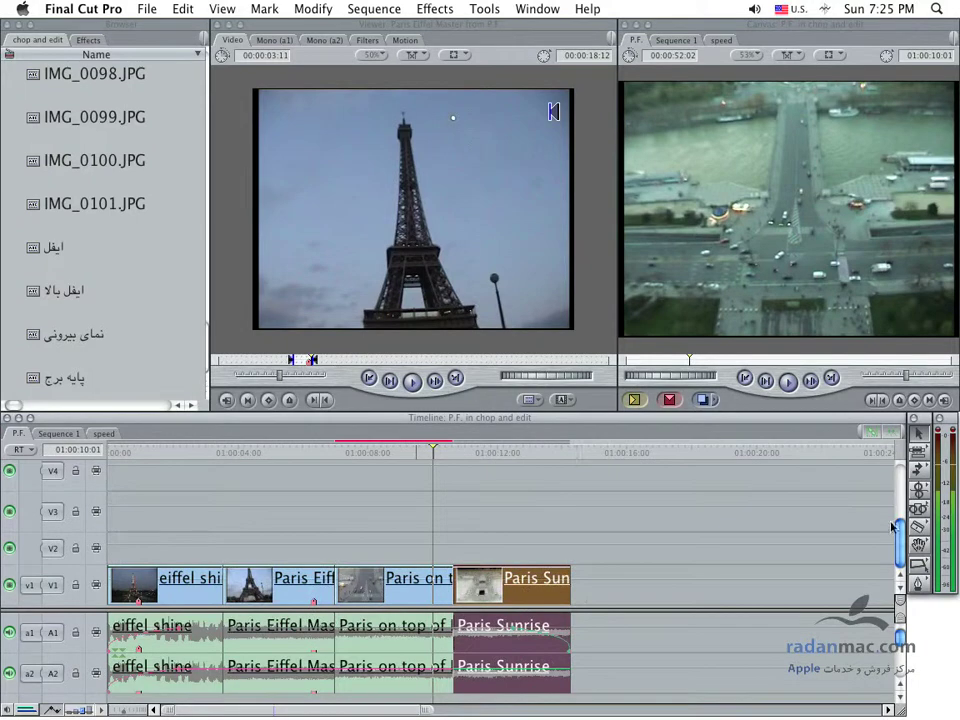
left_click_drag(398, 578, 352, 580)
left_click(349, 542)
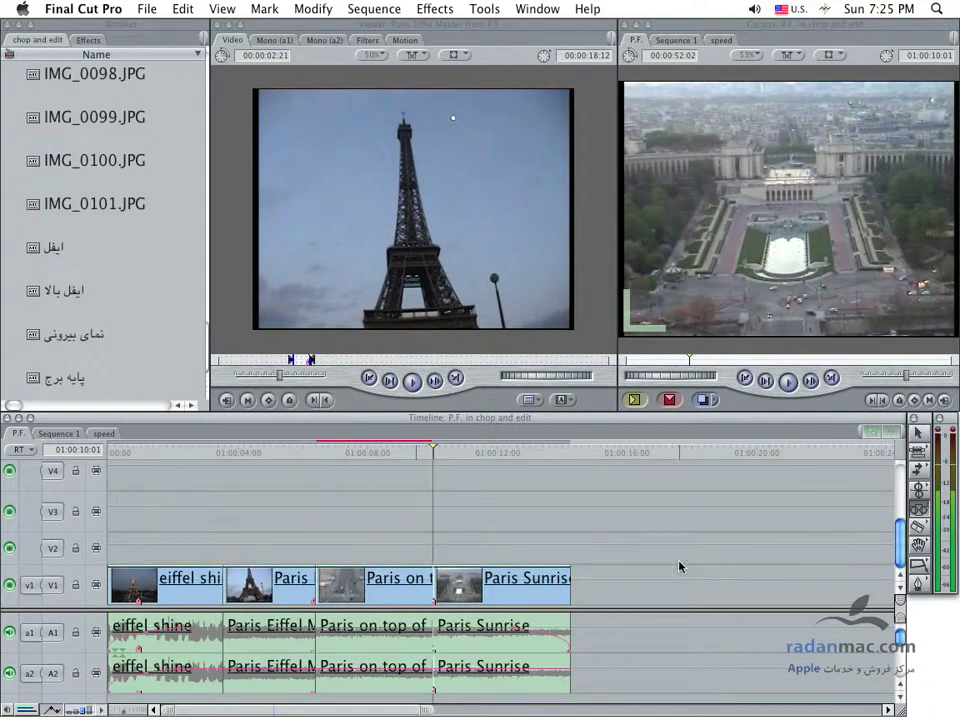
Step: Switch back to the Selection (arrow) tool in the Tools palette
left_click(918, 435)
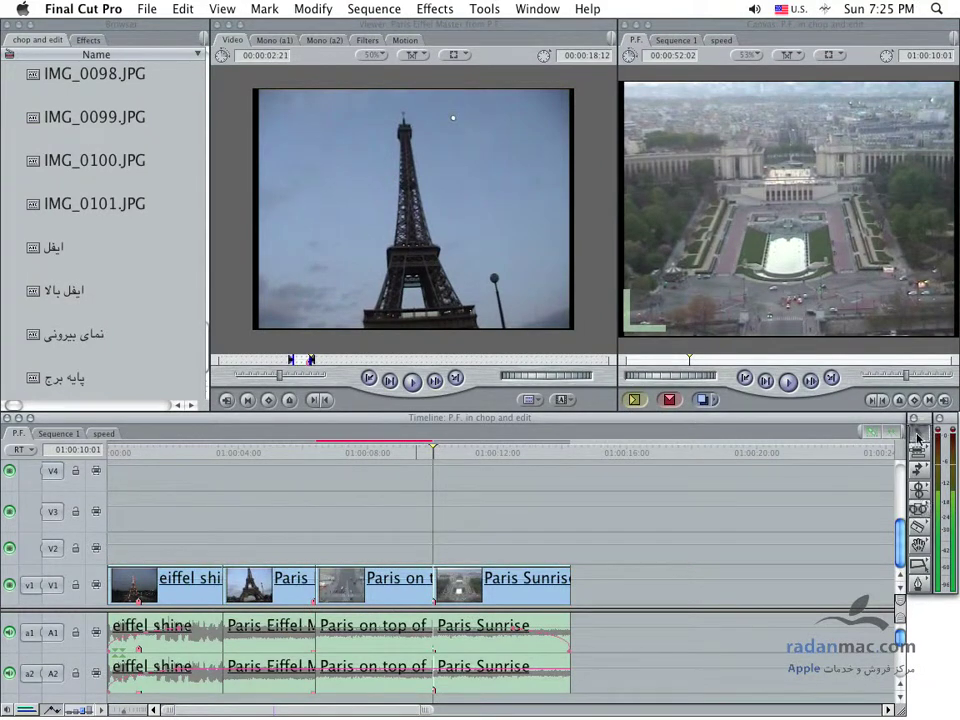